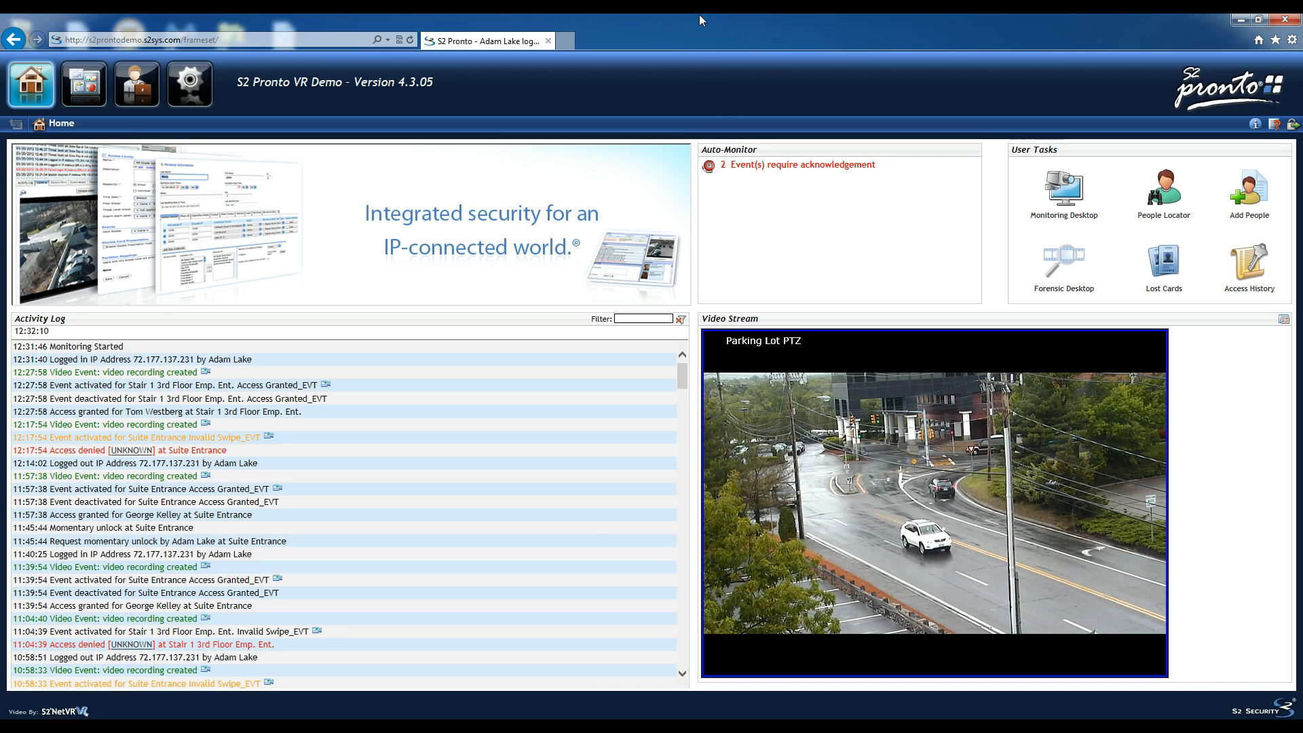
- Go full screen and start a new person record via Add People
key(F11)
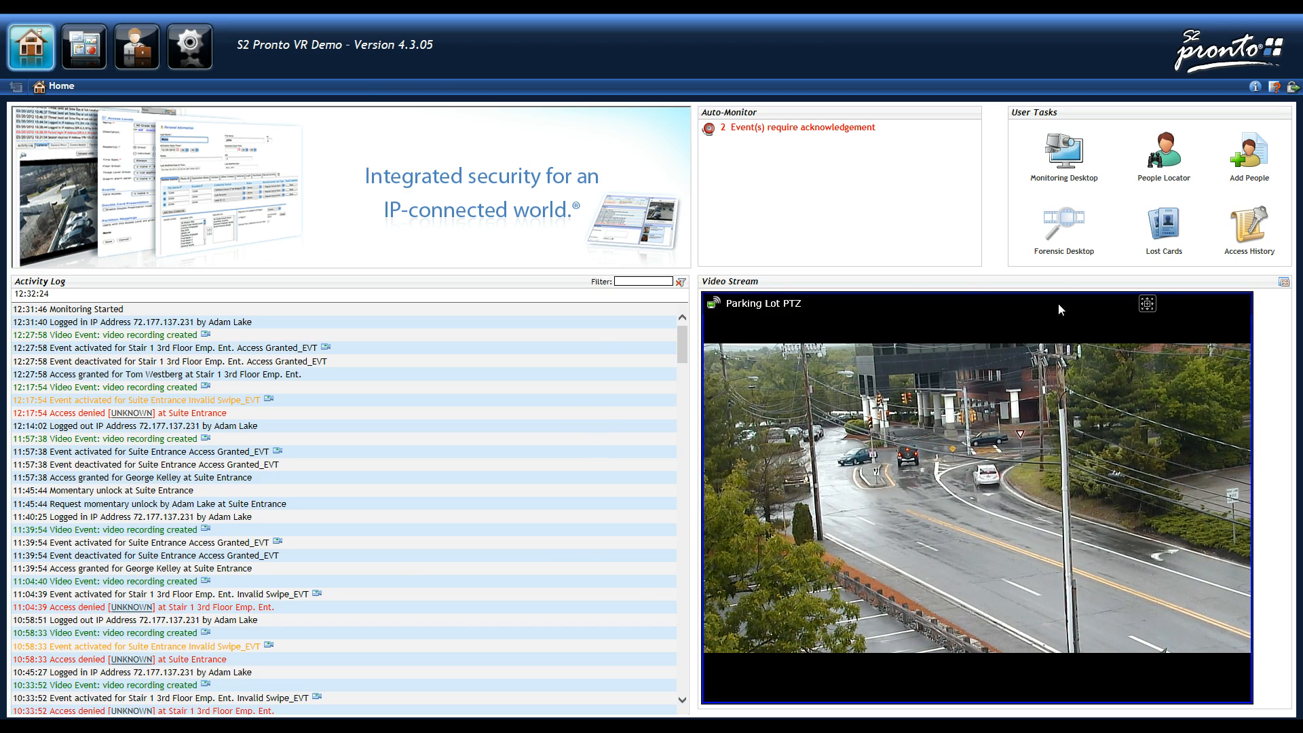
click(1249, 147)
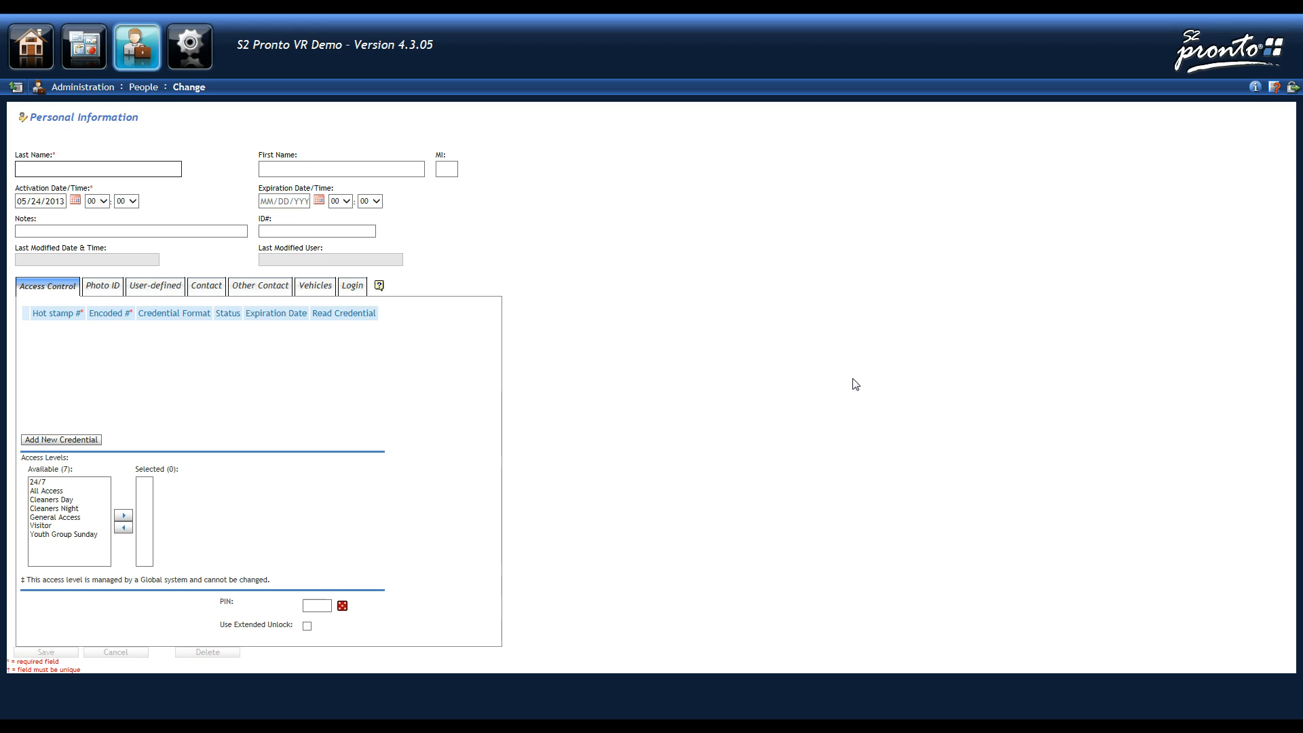
- Fill in the person's last and first names and the note 'Added for user video'
text(Subject)
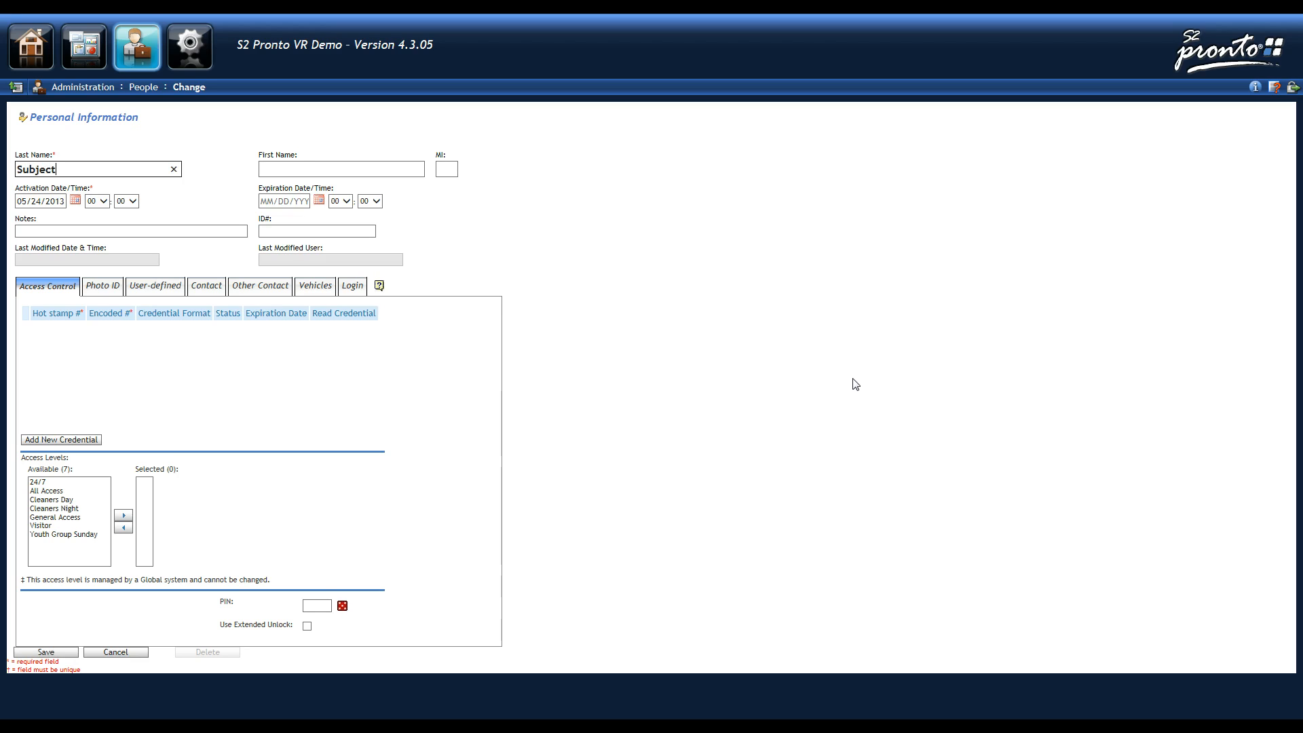
key(Tab)
text(Test)
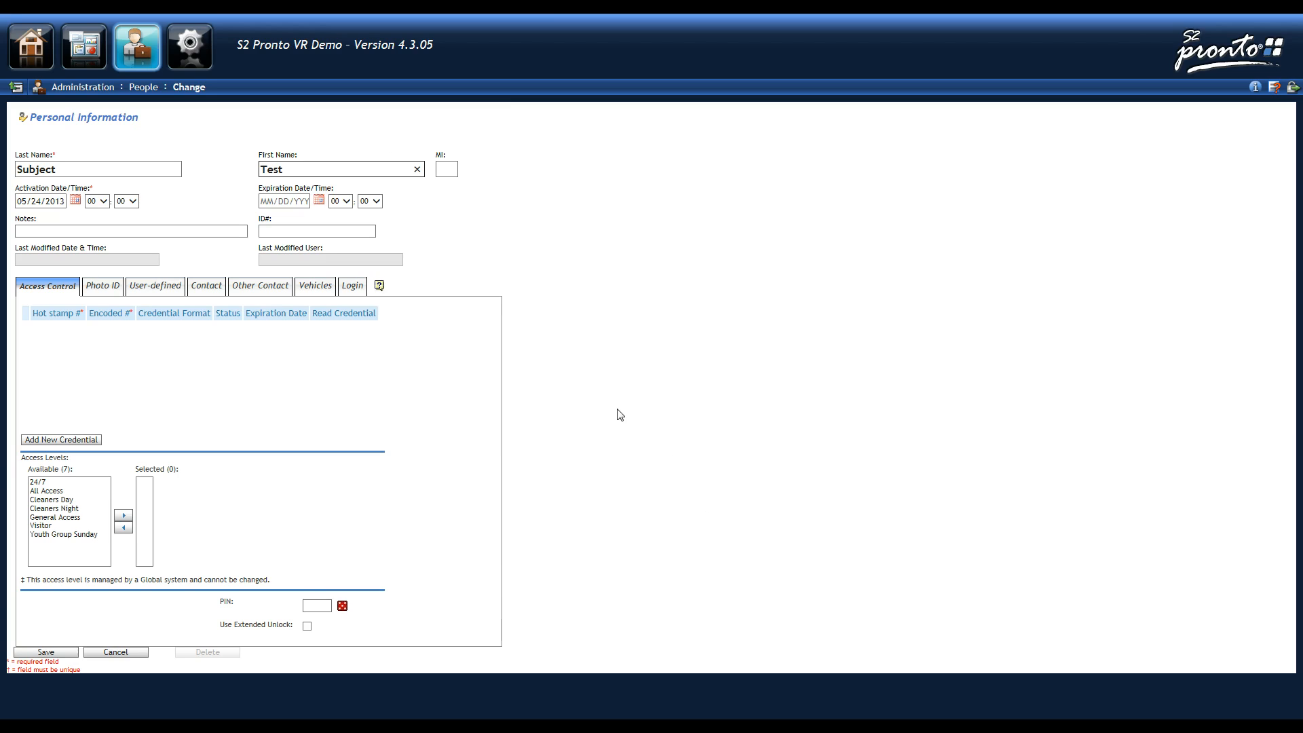
click(208, 232)
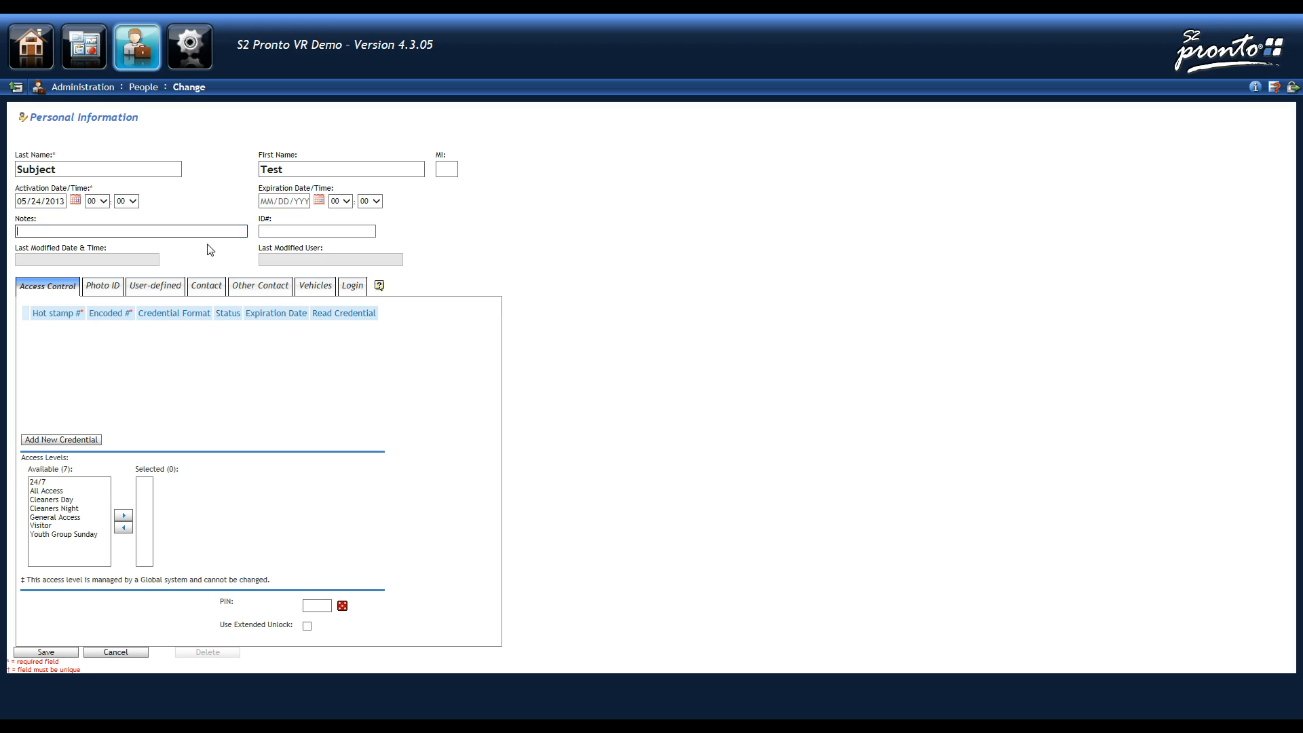
text(Added for user viedeo)
key(Tab)
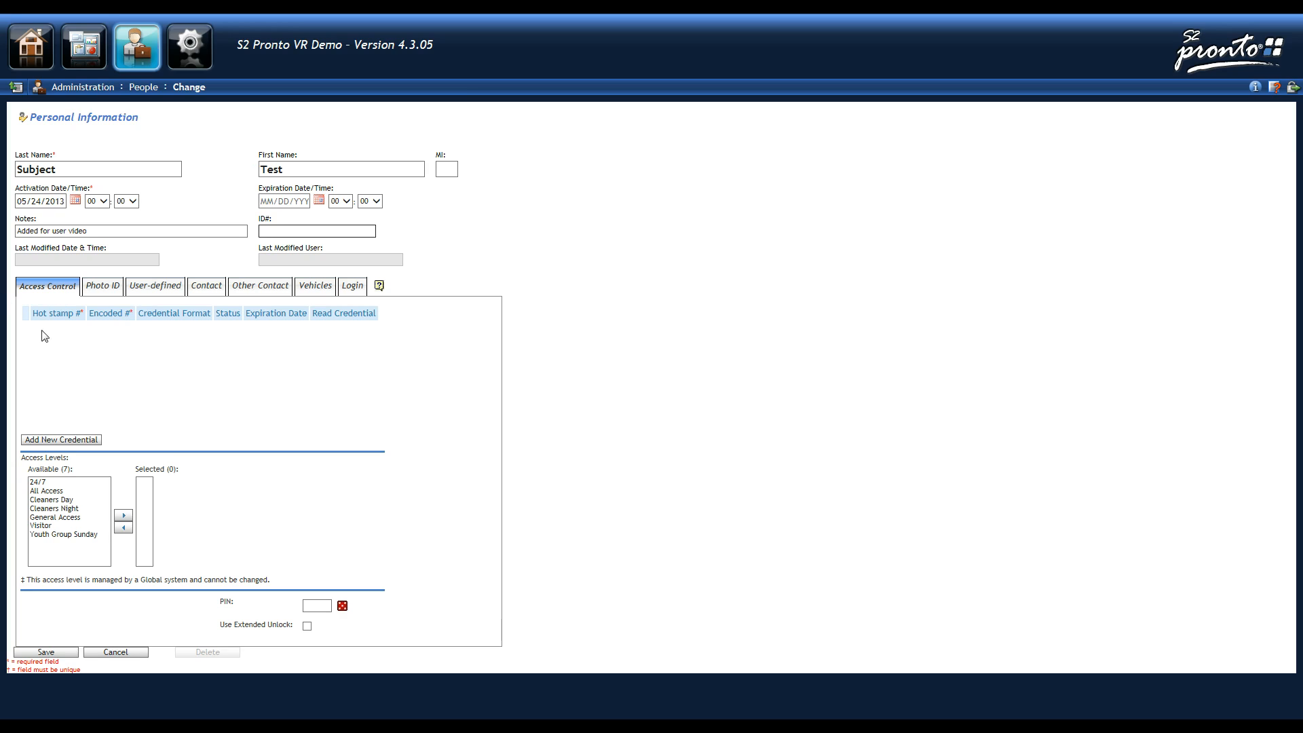
- Add a blank credential row and start issuing it by reading a card
click(34, 440)
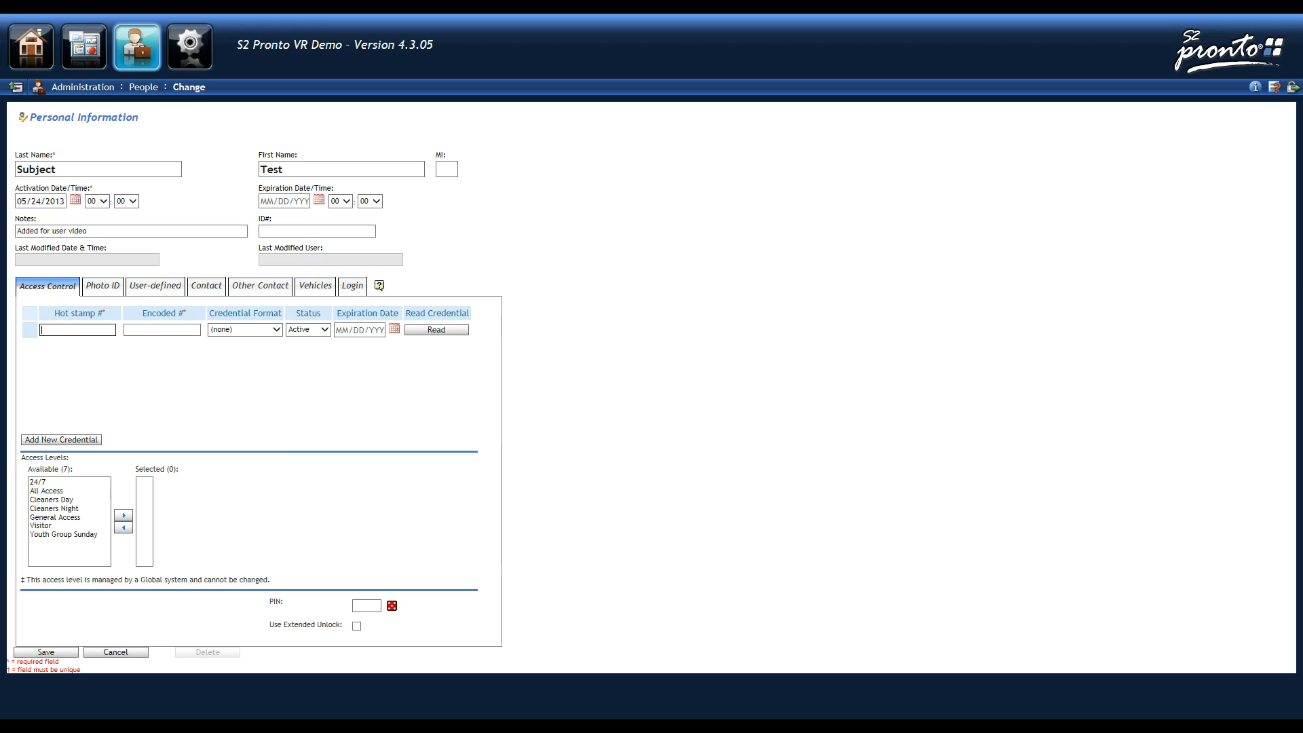
click(438, 331)
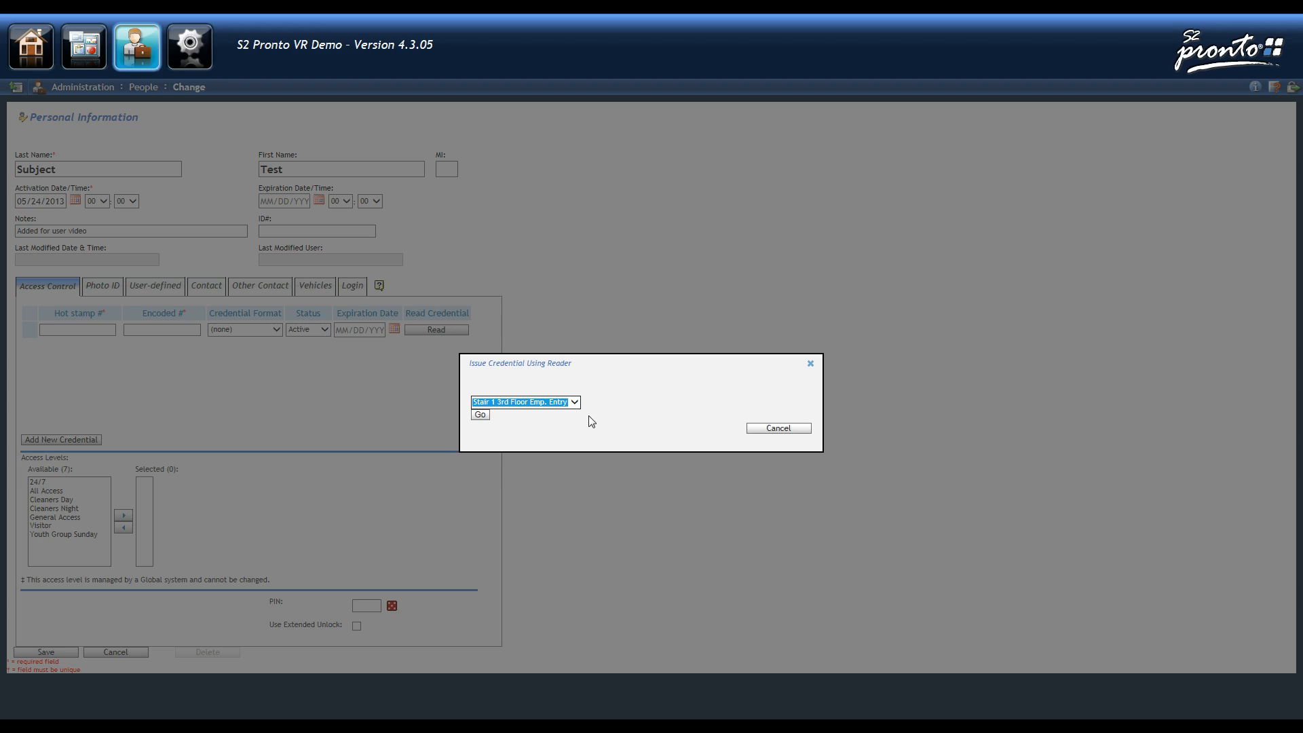
- Start a card read at the Suite Entrance reader, then stop it and cancel the dialog
click(574, 401)
click(567, 413)
click(483, 417)
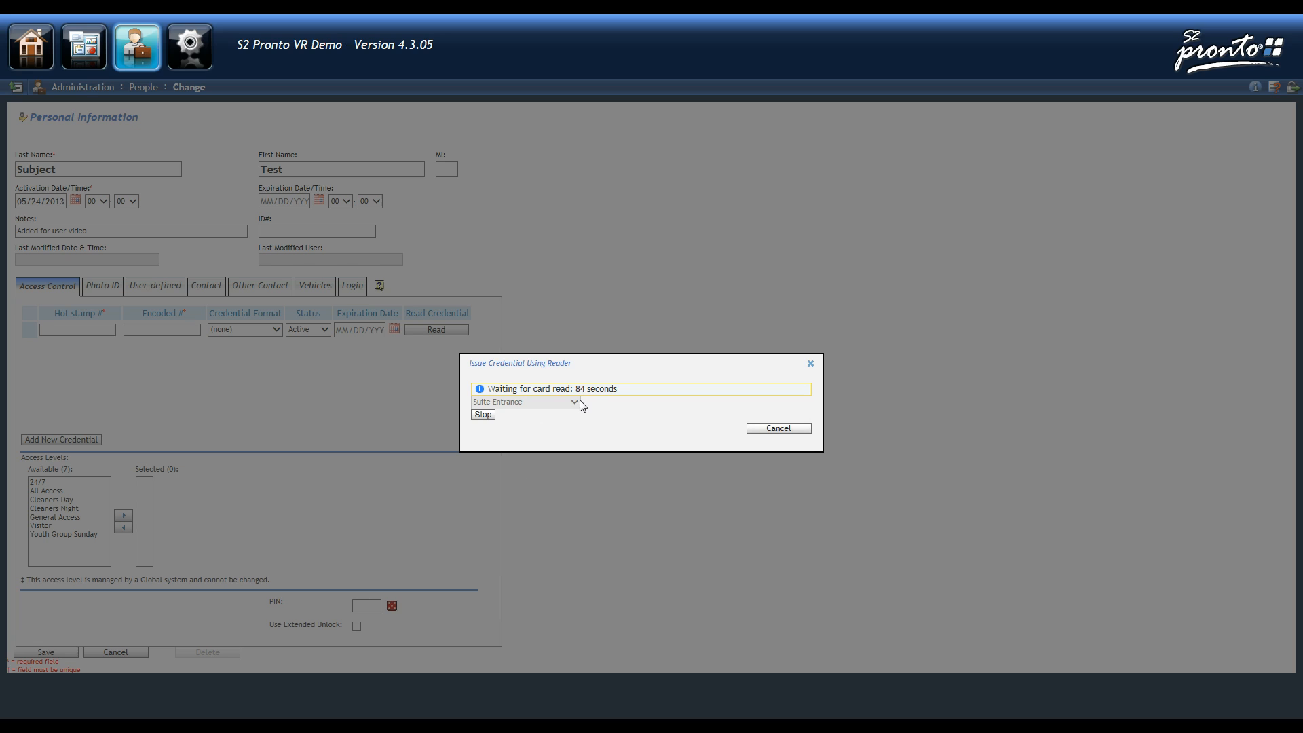
click(484, 415)
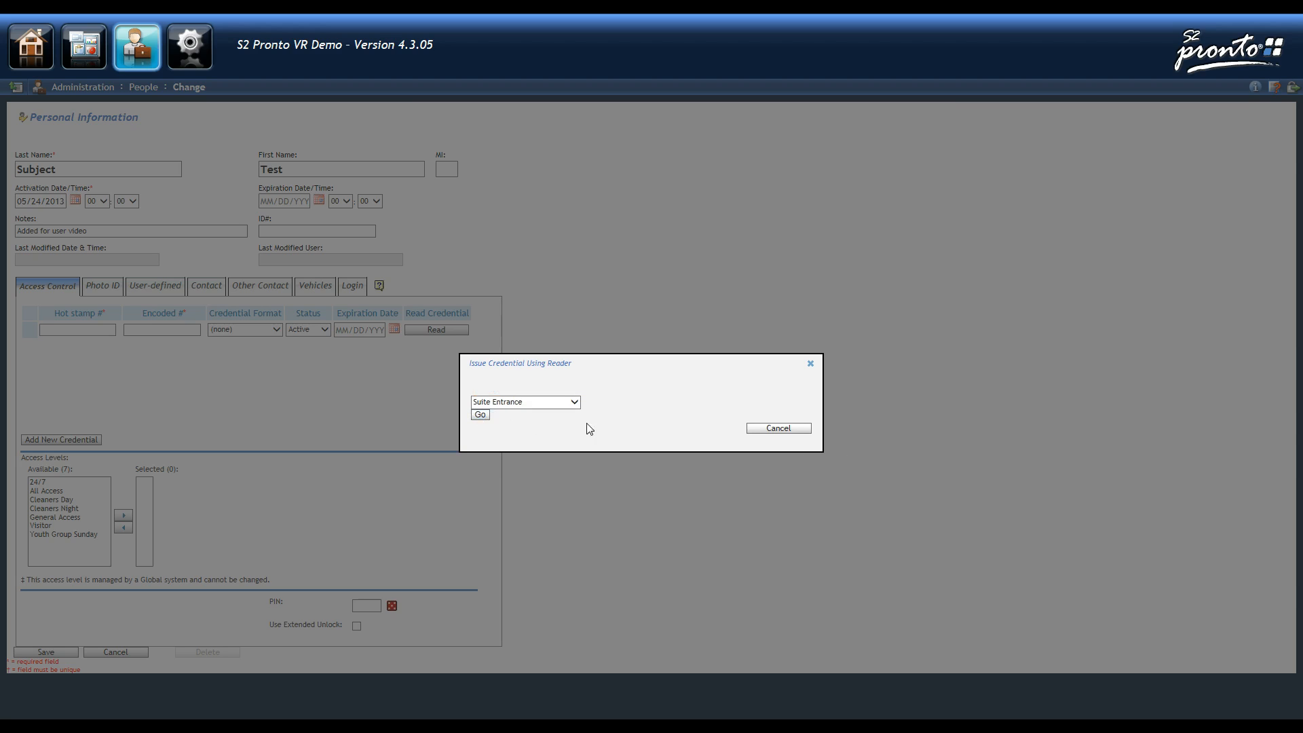
click(788, 435)
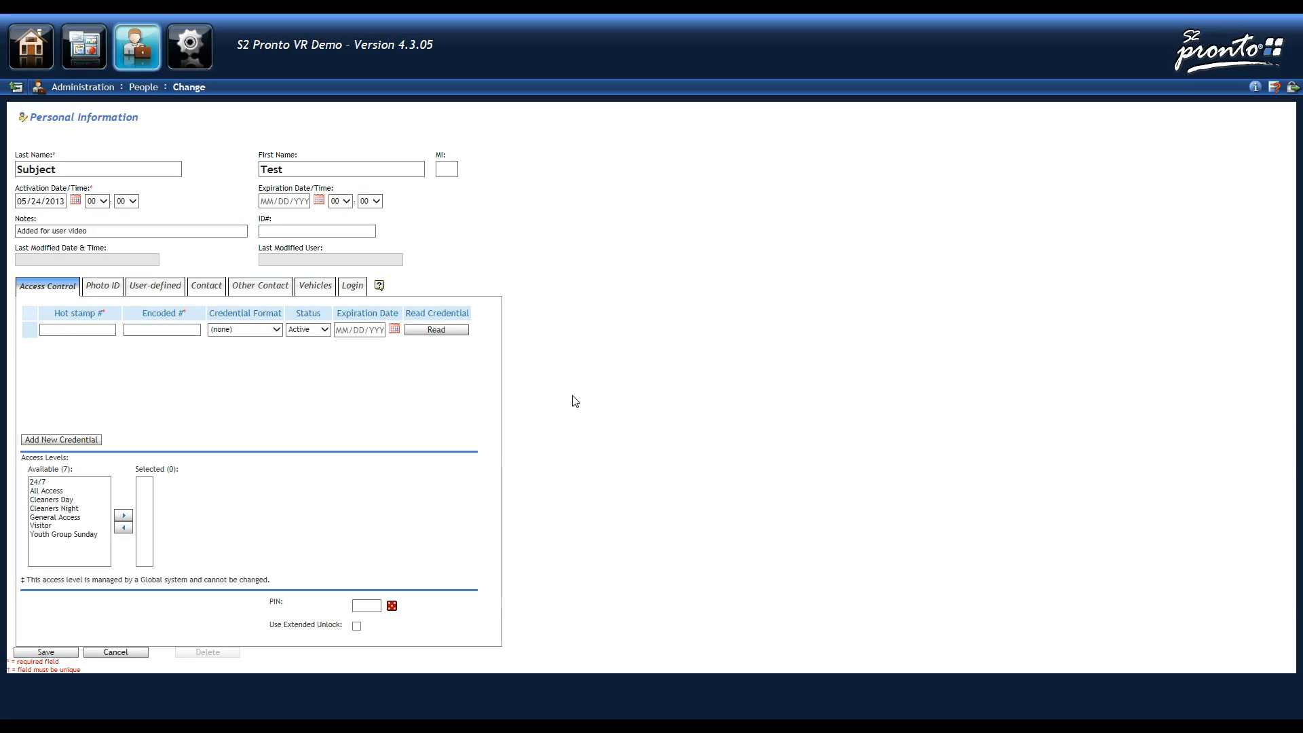
- Enter hot stamp 1235678 and encoded number 12, then decline reassigning the already-assigned card
click(97, 332)
key(Tab)
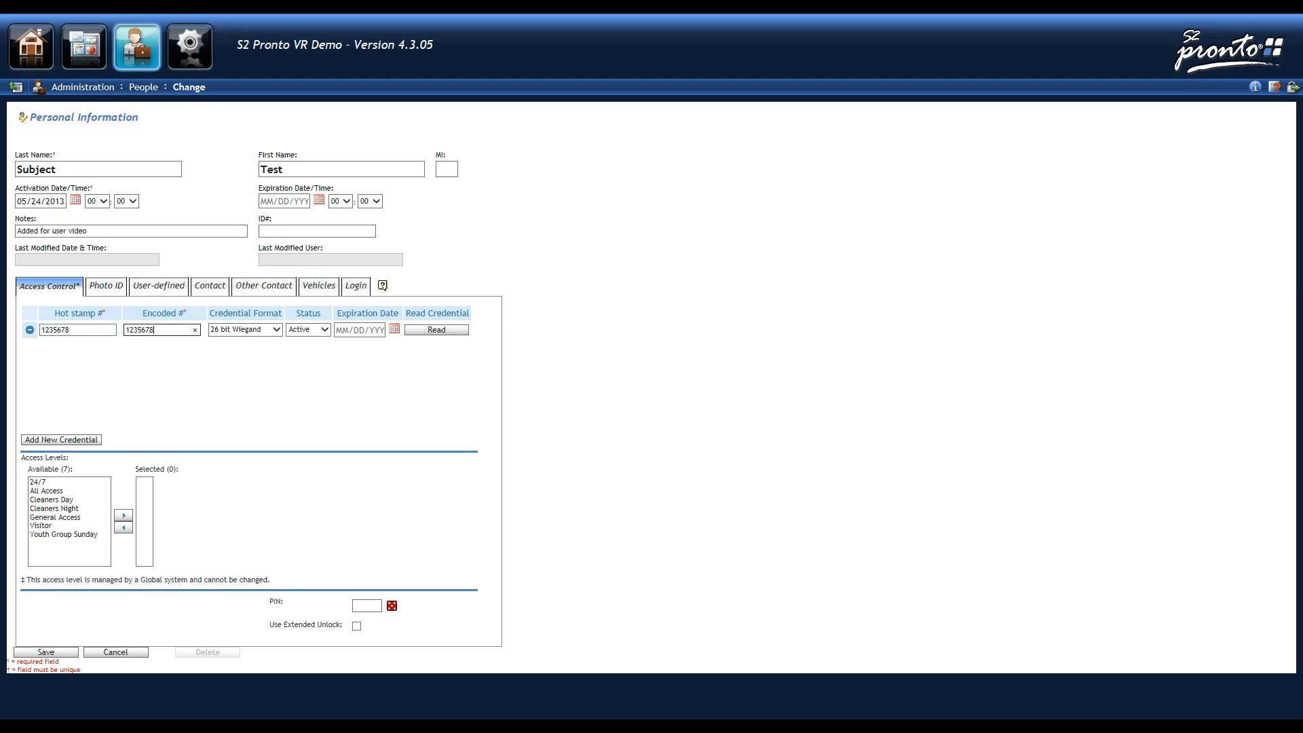
click(258, 331)
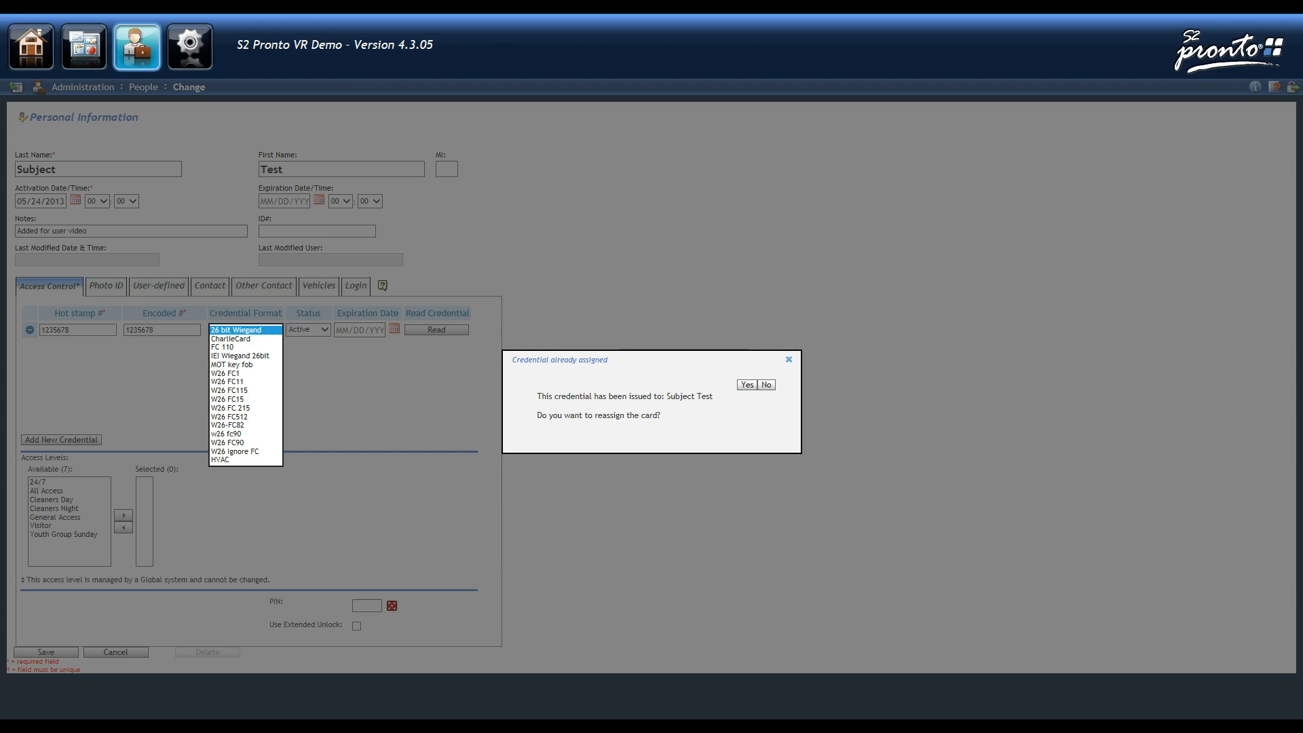
click(766, 385)
click(42, 331)
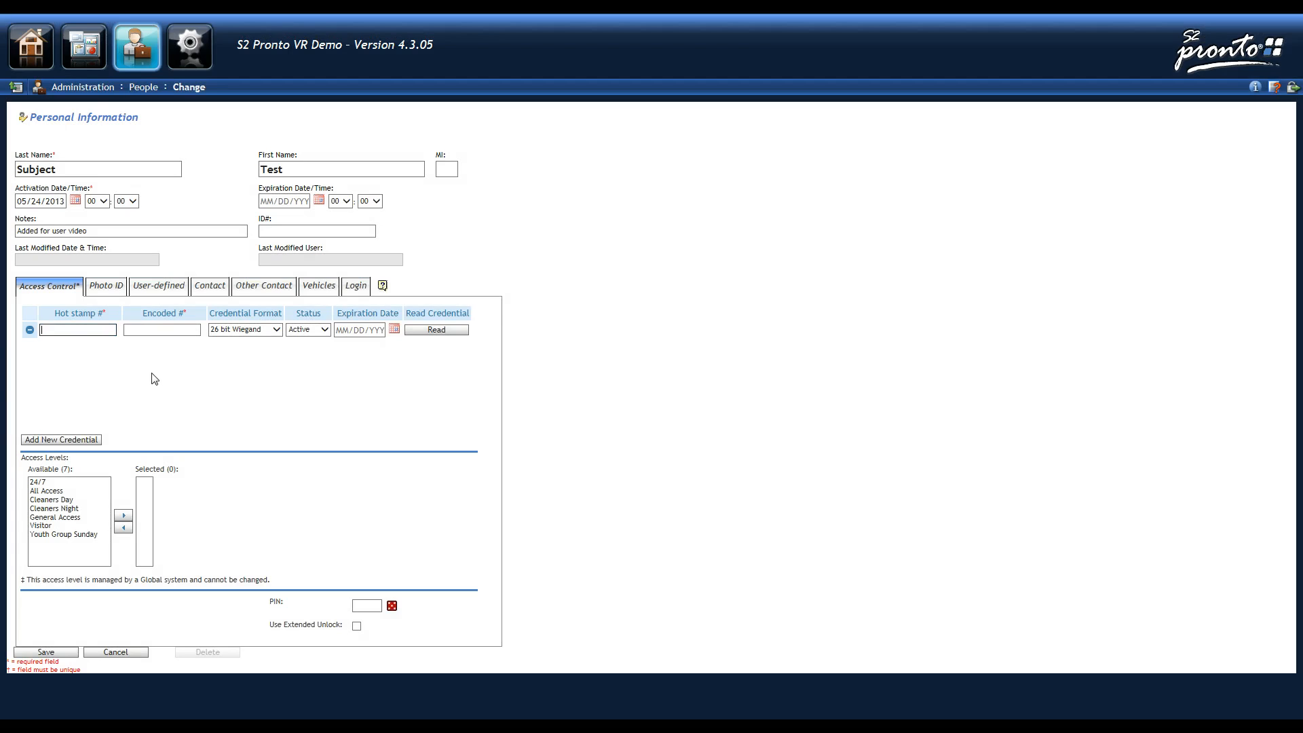
- Enter 2345 as the hot stamp and encoded number, keeping the 26 bit Wiegand format
text(2345)
key(Tab)
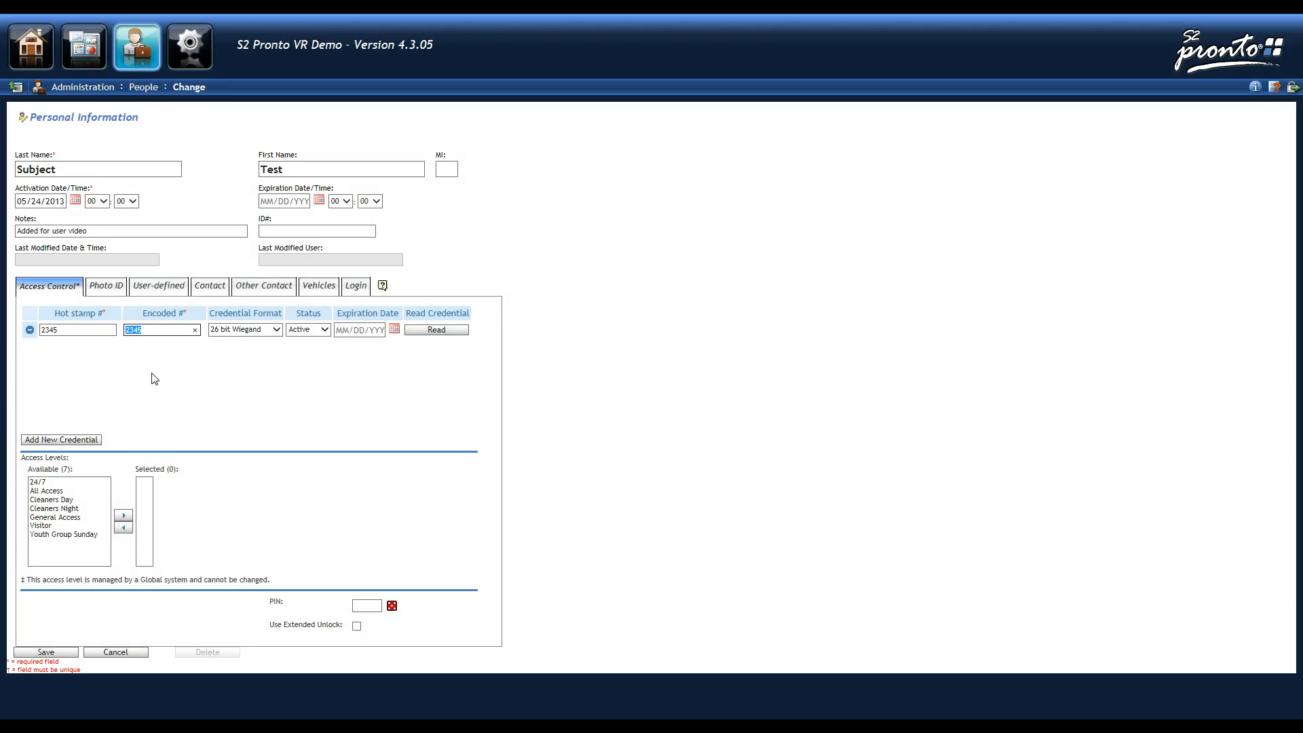
key(Tab)
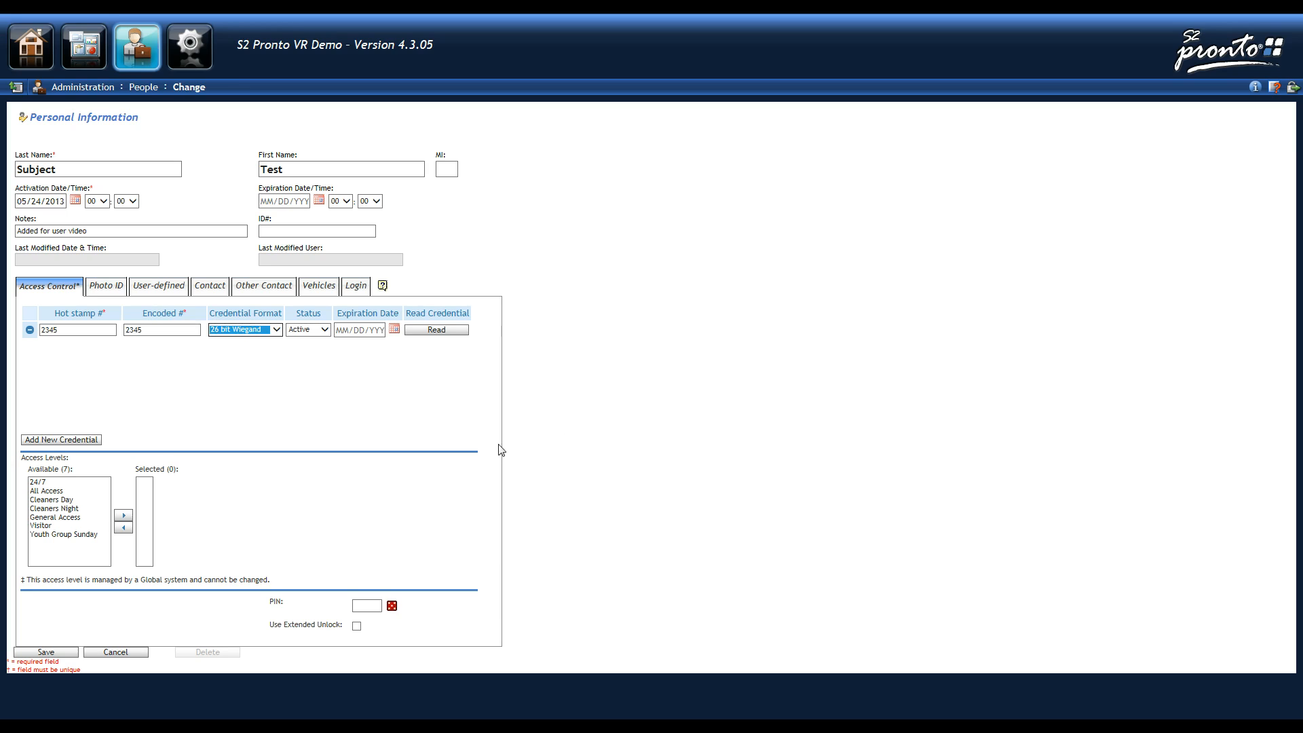
key(Tab)
click(276, 331)
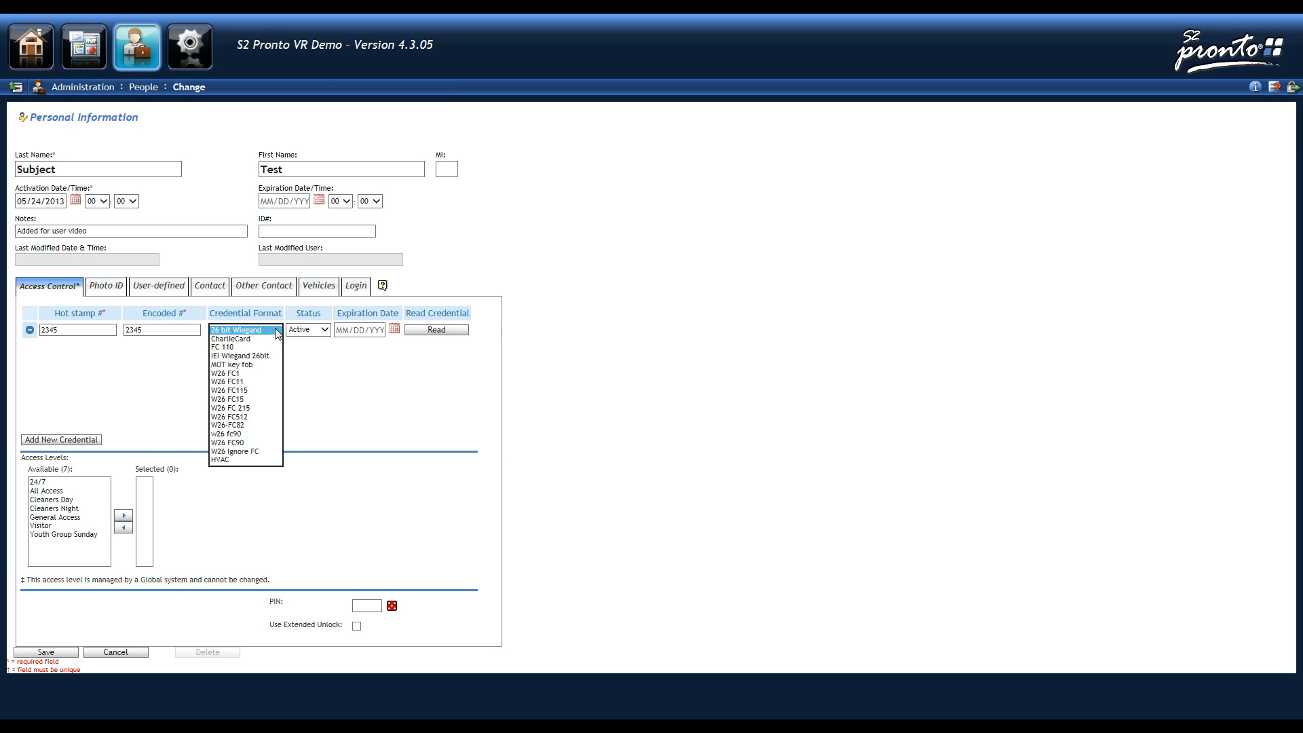
click(276, 332)
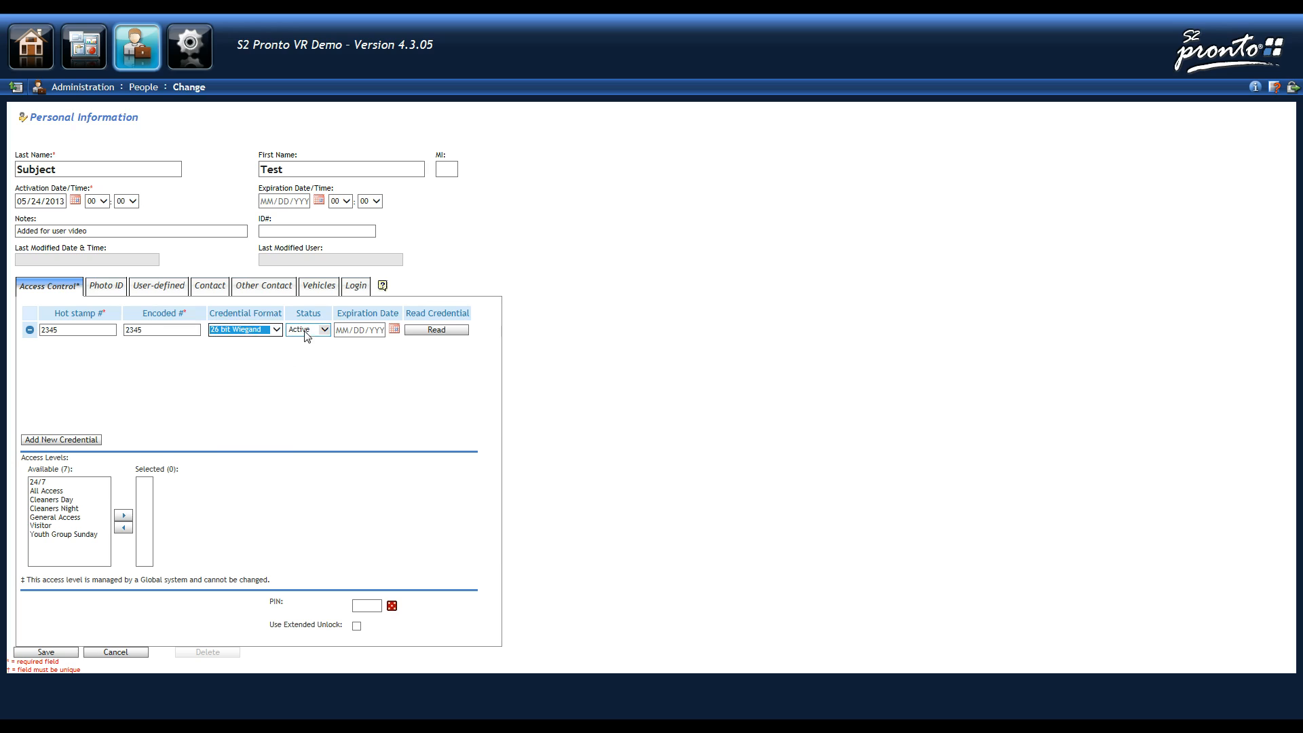
click(279, 331)
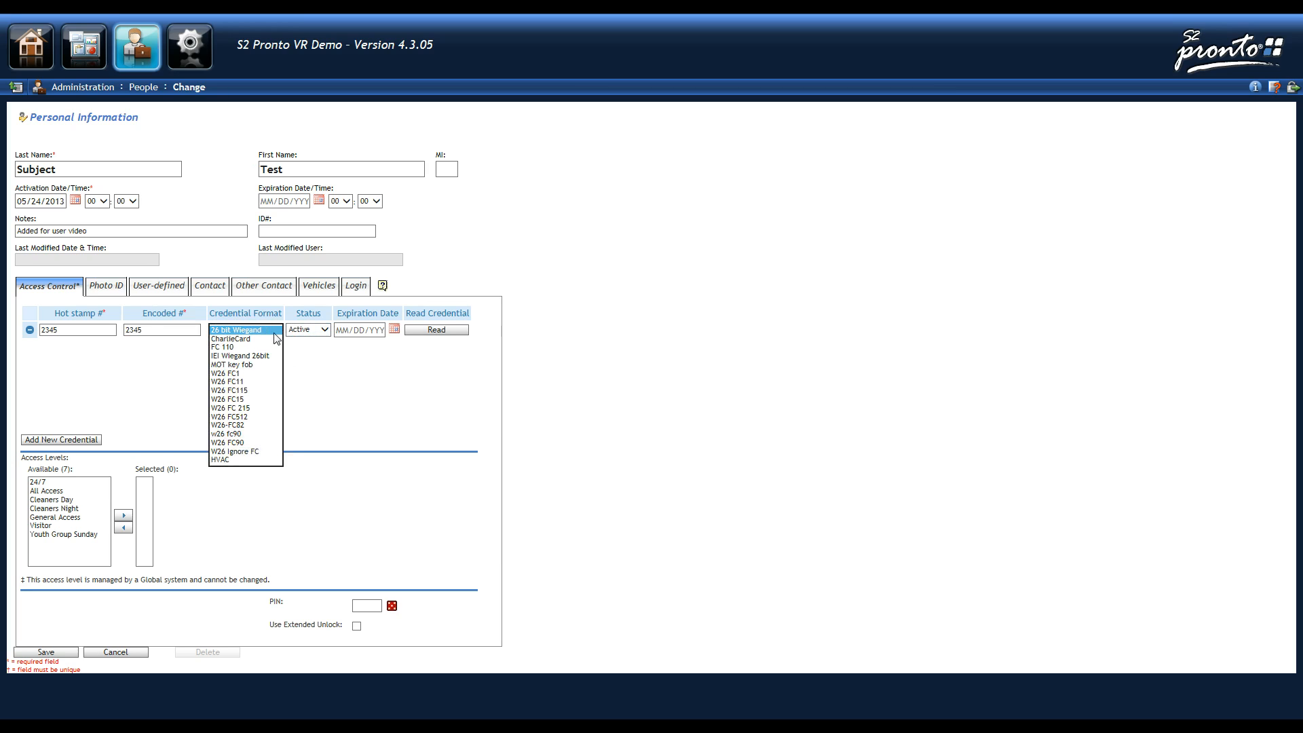
click(274, 331)
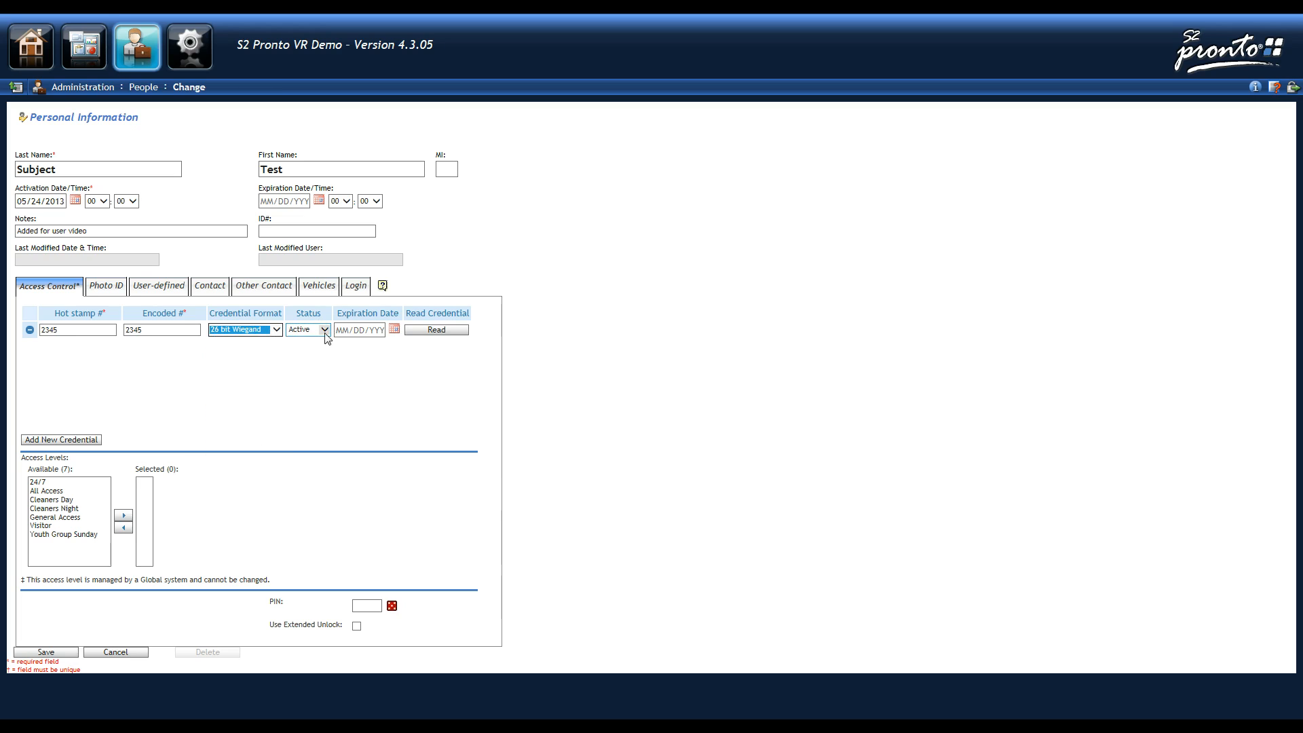
- Keep the credential status Active and leave the expiration date unset
click(325, 331)
click(325, 337)
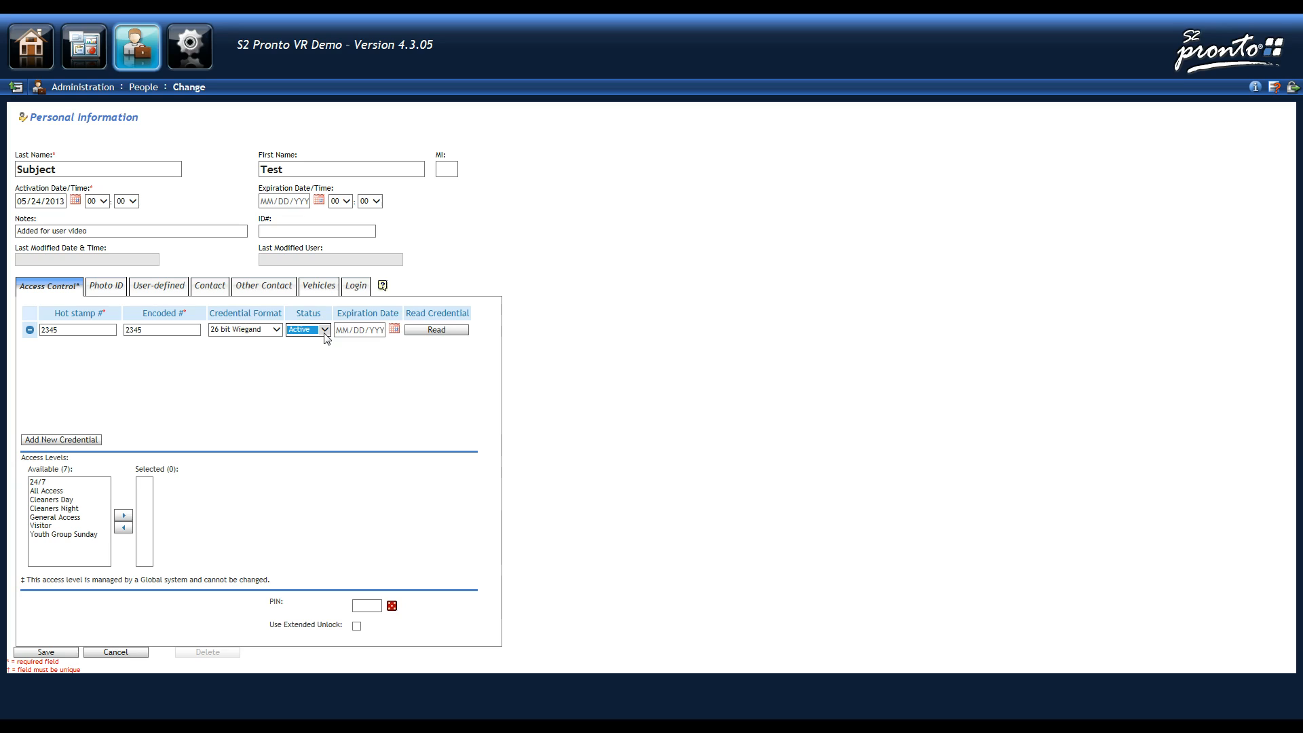
click(325, 333)
click(325, 333)
click(382, 330)
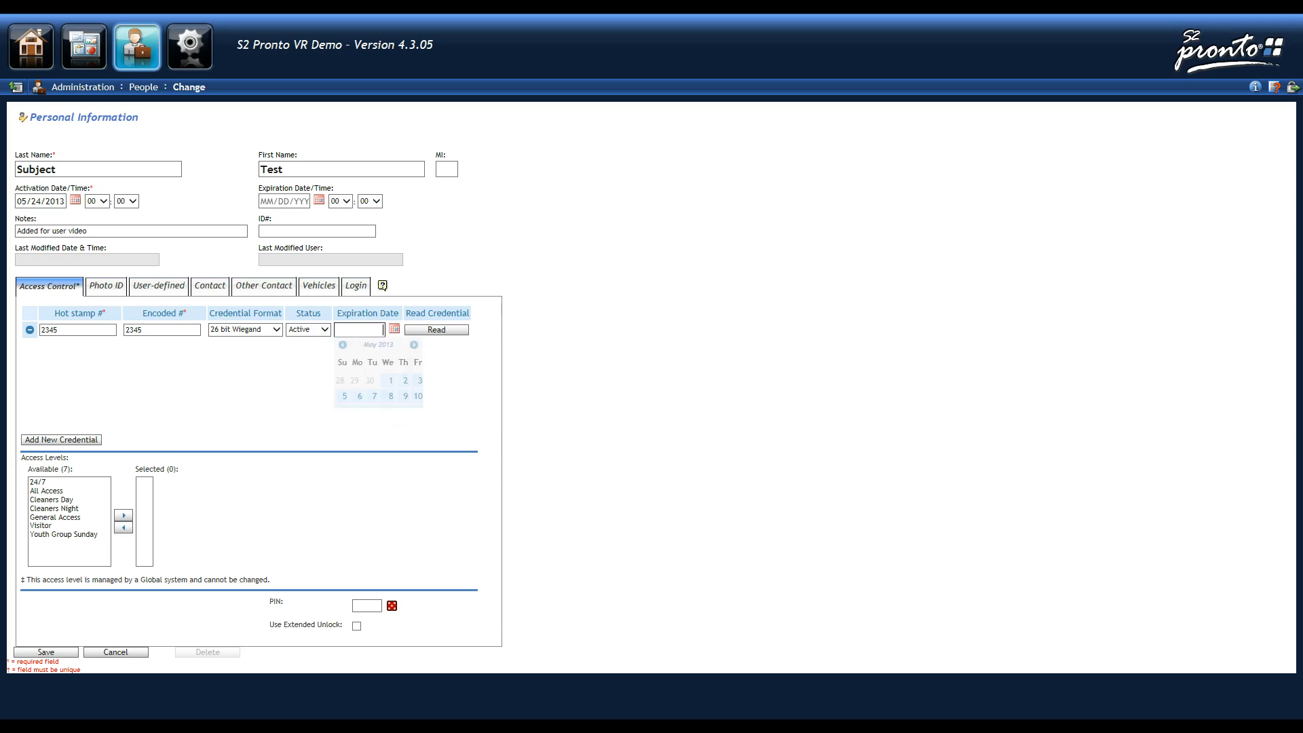
click(121, 416)
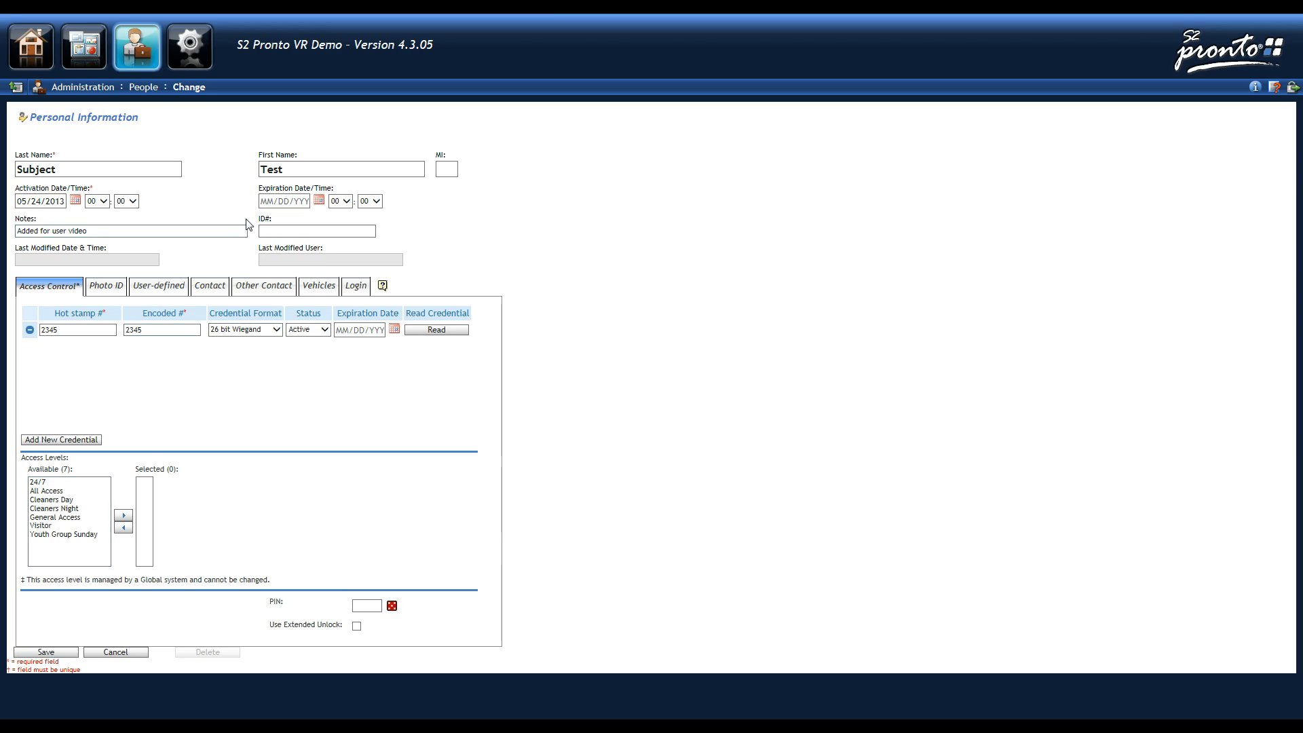
- Move Cleaners Day and Cleaners Night from Available into the person's assigned access levels
click(76, 483)
click(68, 500)
click(123, 516)
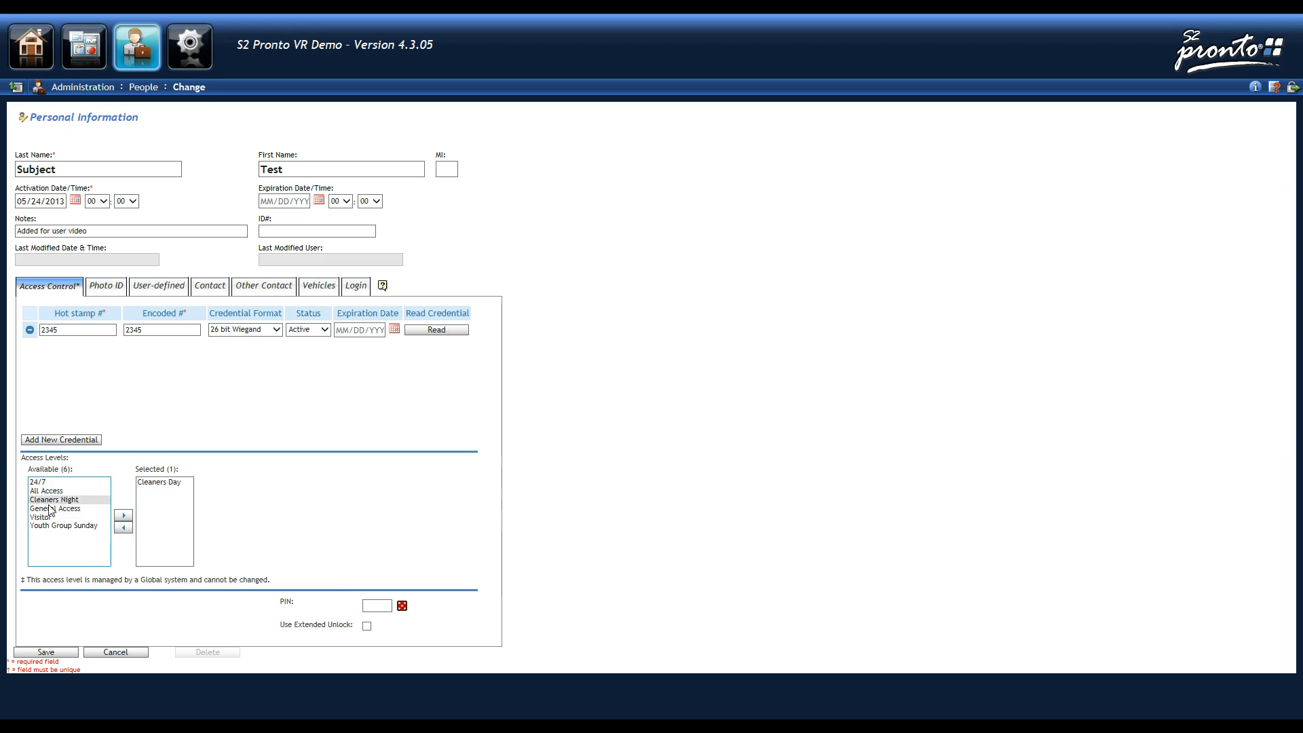
click(123, 516)
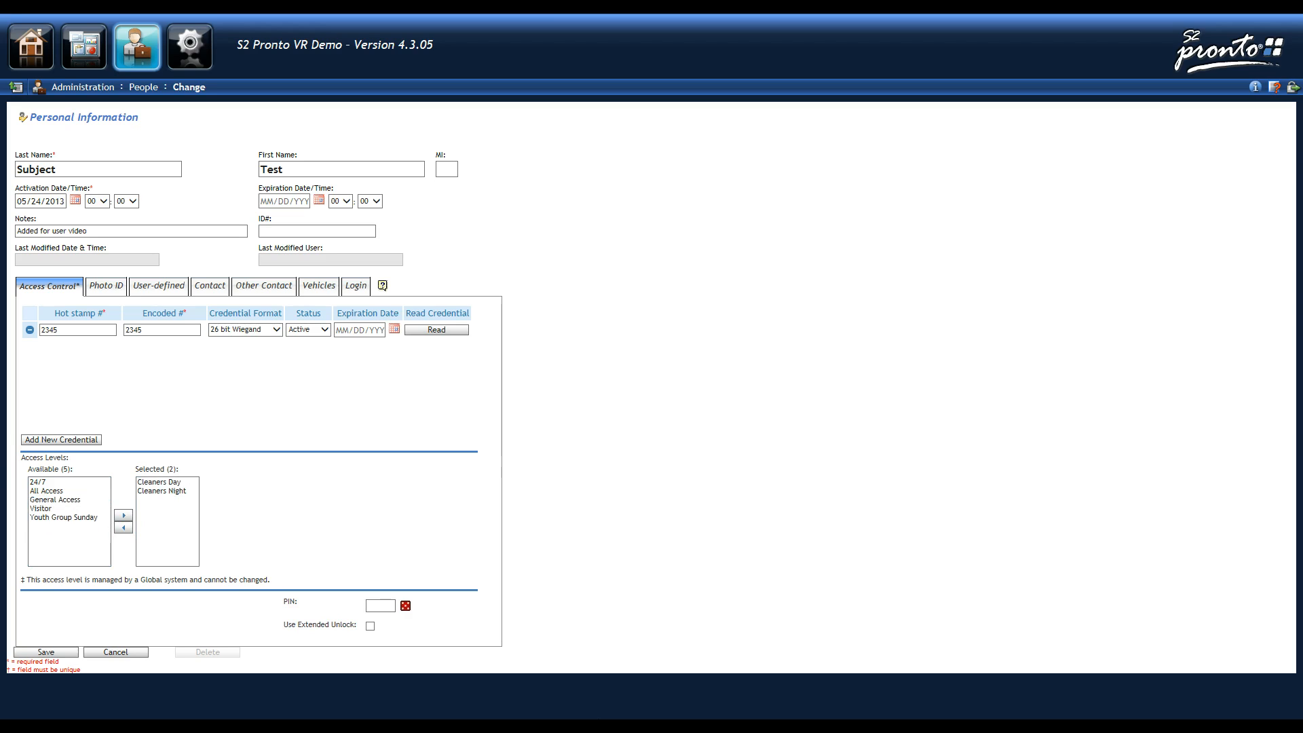
click(382, 606)
- Enable Use Extended Unlock, then go to Photo ID and cancel the photo upload
click(369, 625)
click(95, 294)
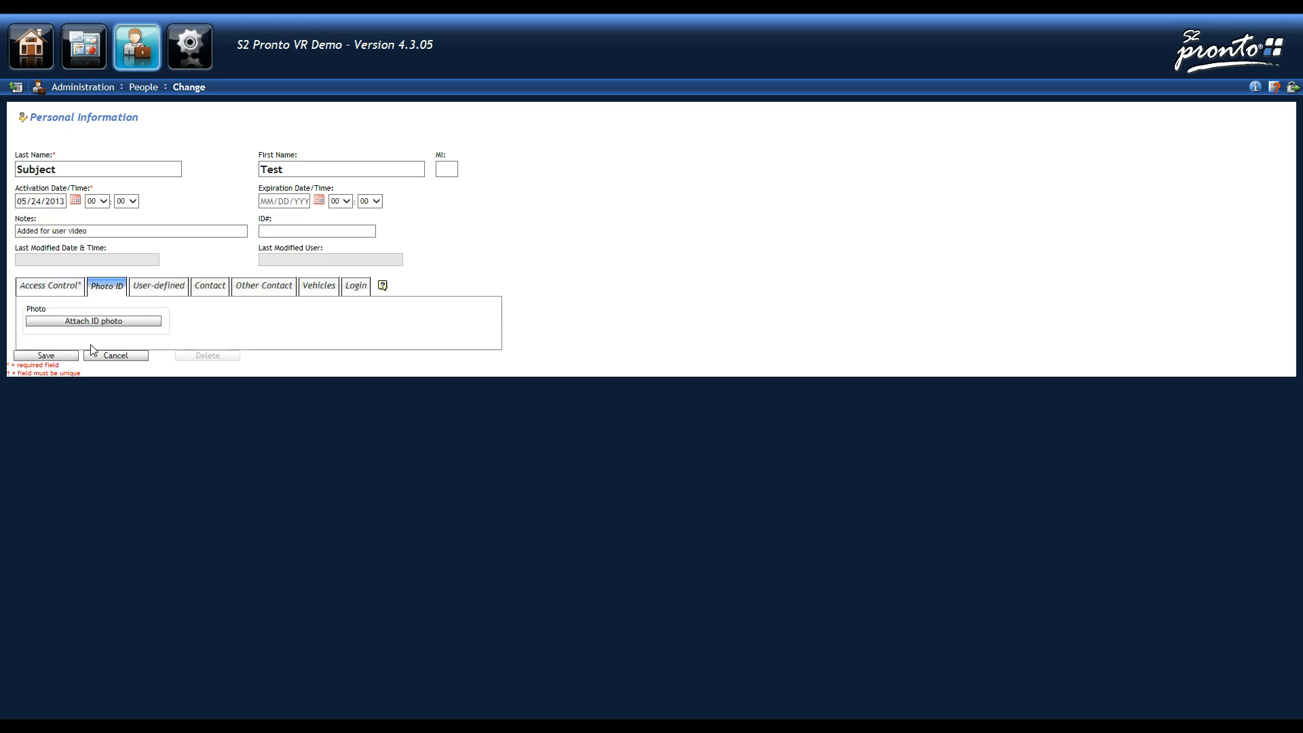
click(66, 322)
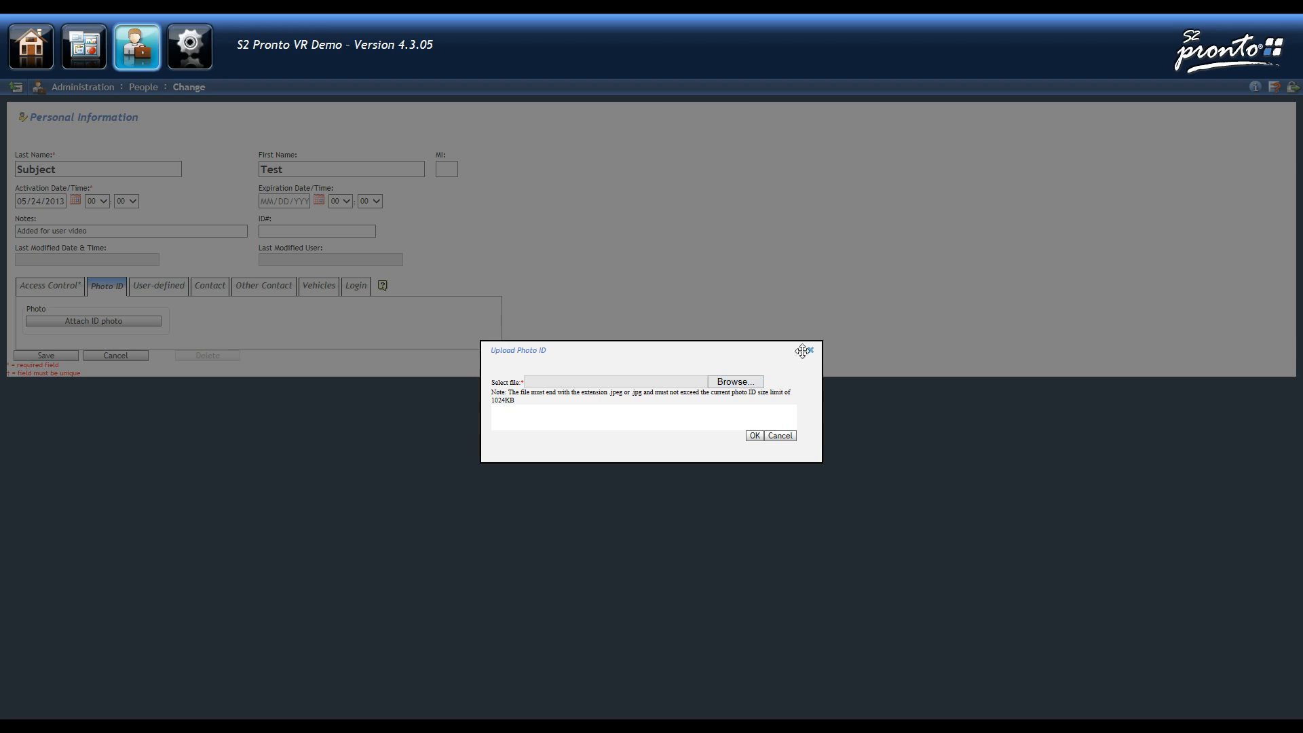
click(780, 436)
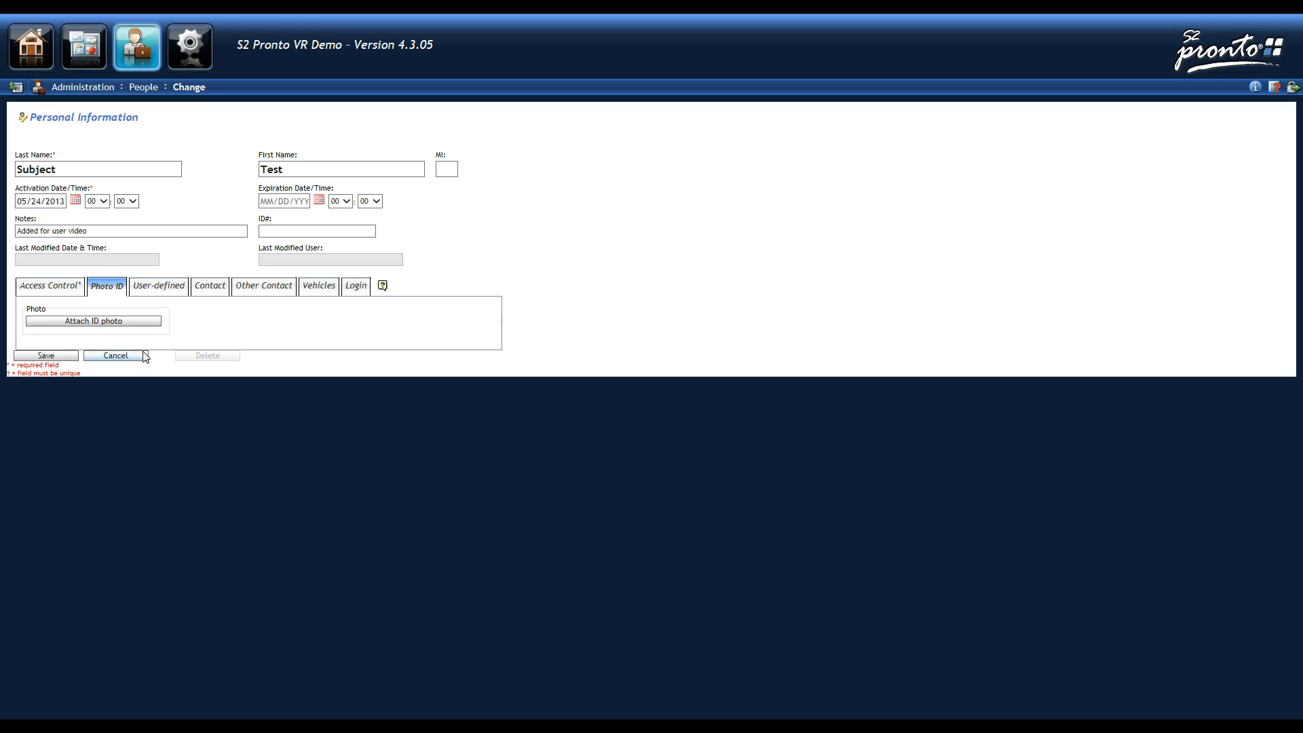
- On the User-defined tab, enter 'CPR Trained' in Field1 and 'Executive Team' in Field2
click(170, 291)
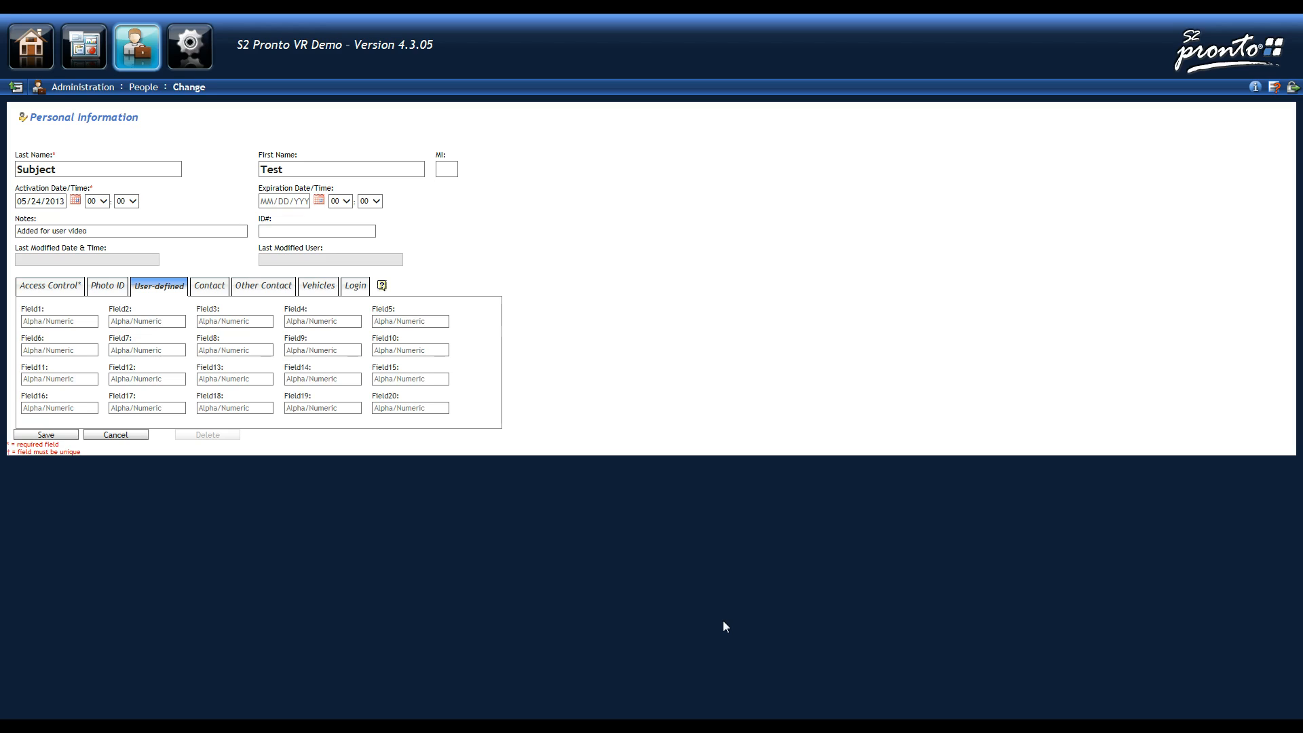
click(59, 321)
text(CP)
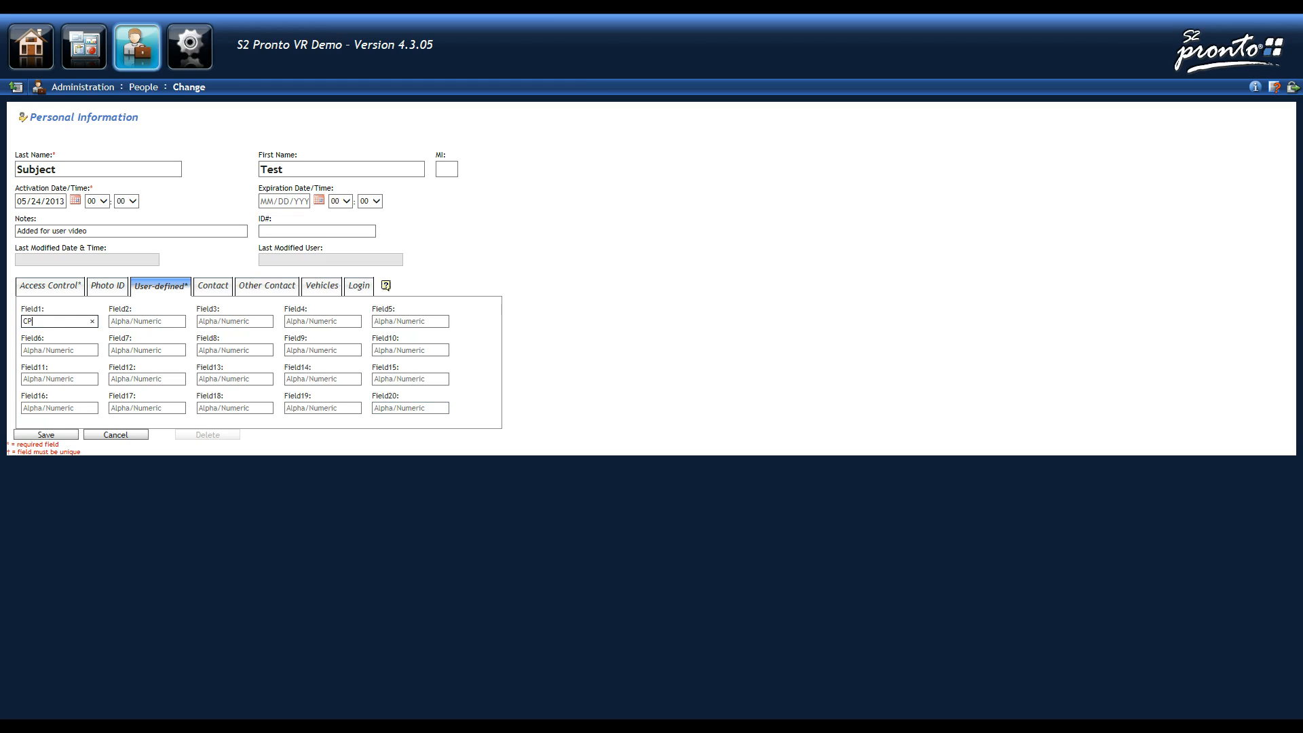
text(R Trained)
key(Tab)
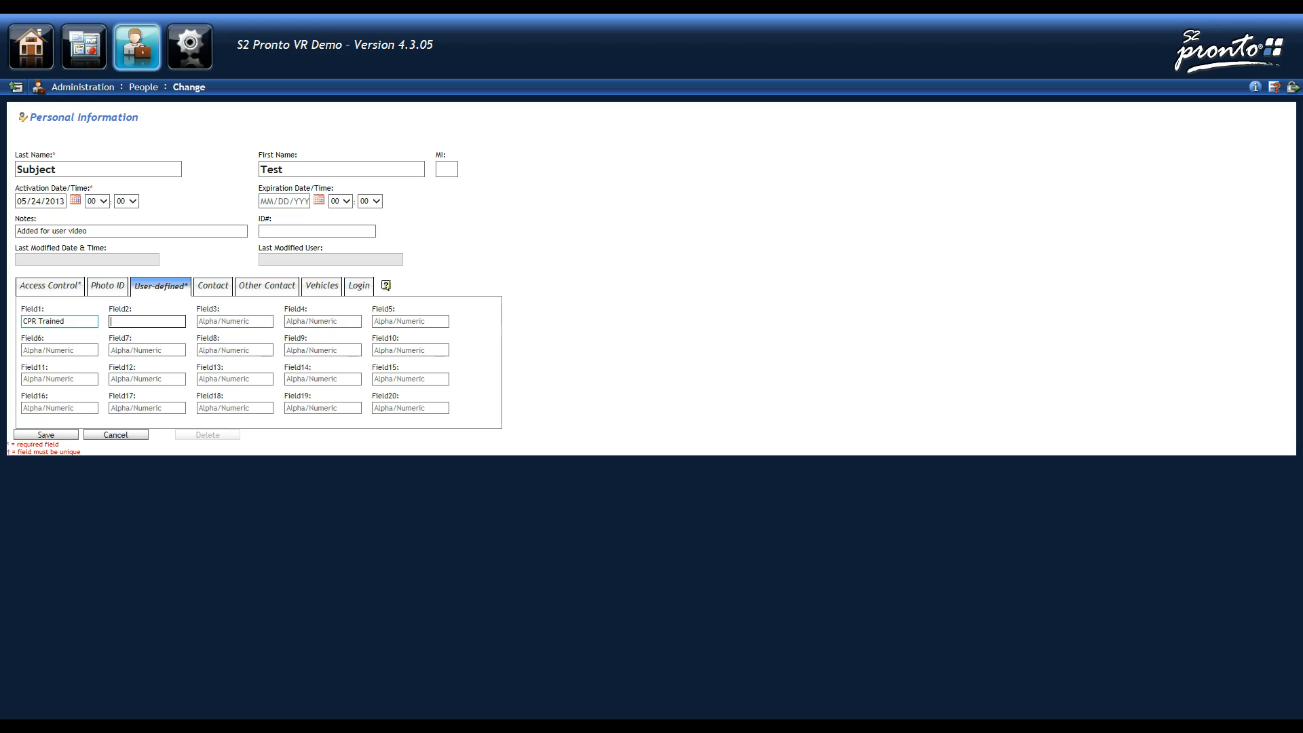
text(Executive Team)
key(Tab)
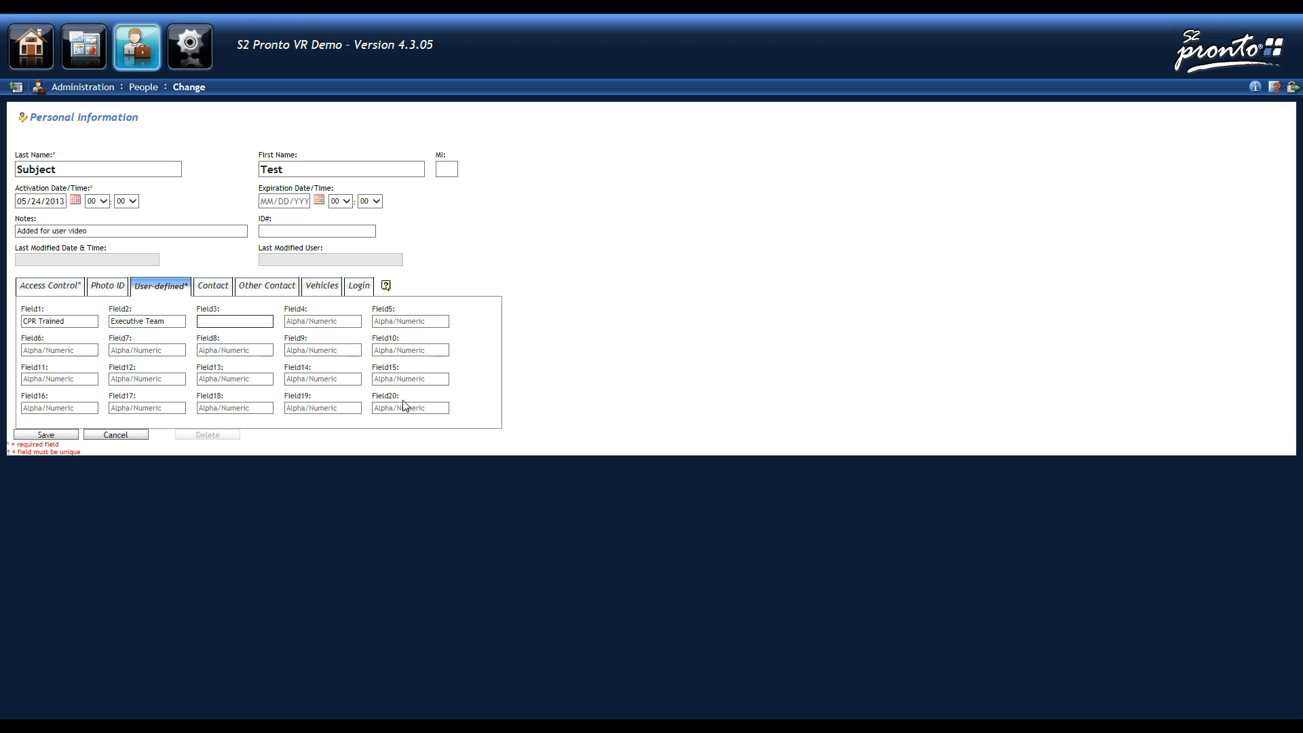
- Look through the Contact, Other Contact and Vehicles sections, then display the Login section
click(215, 286)
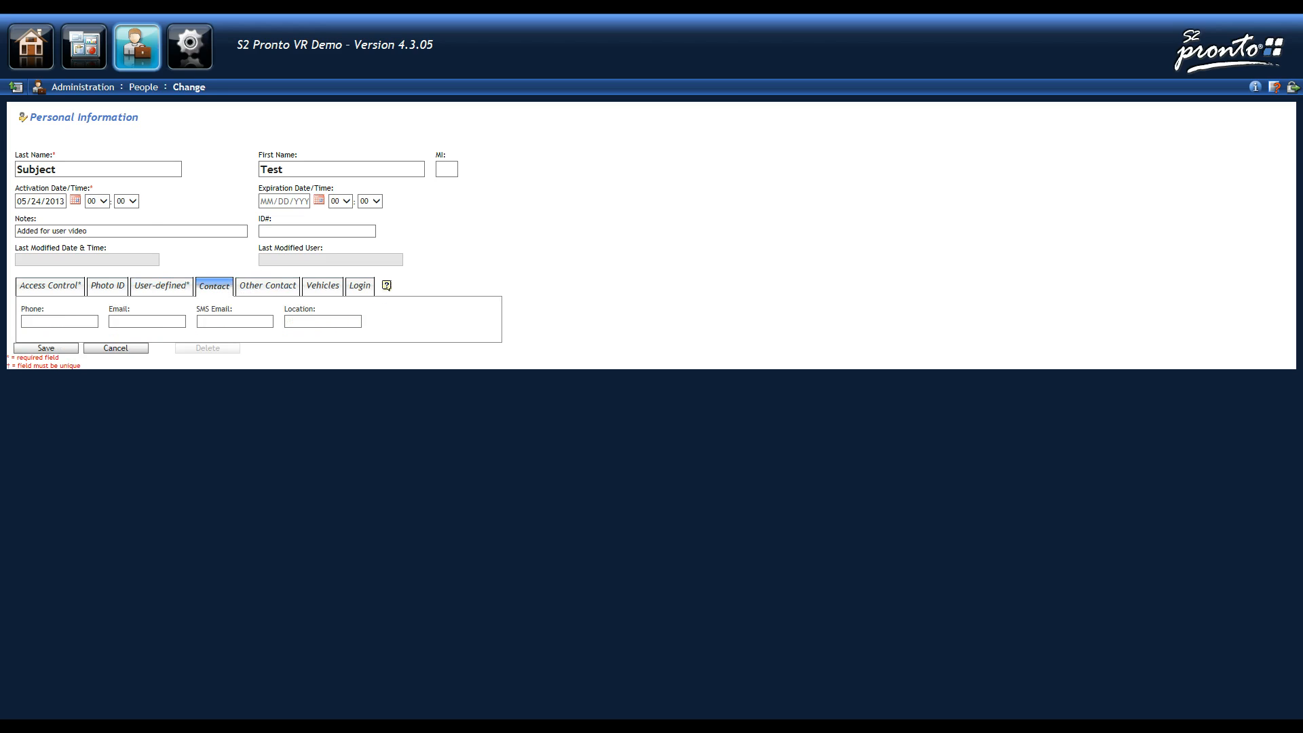
click(233, 322)
click(257, 293)
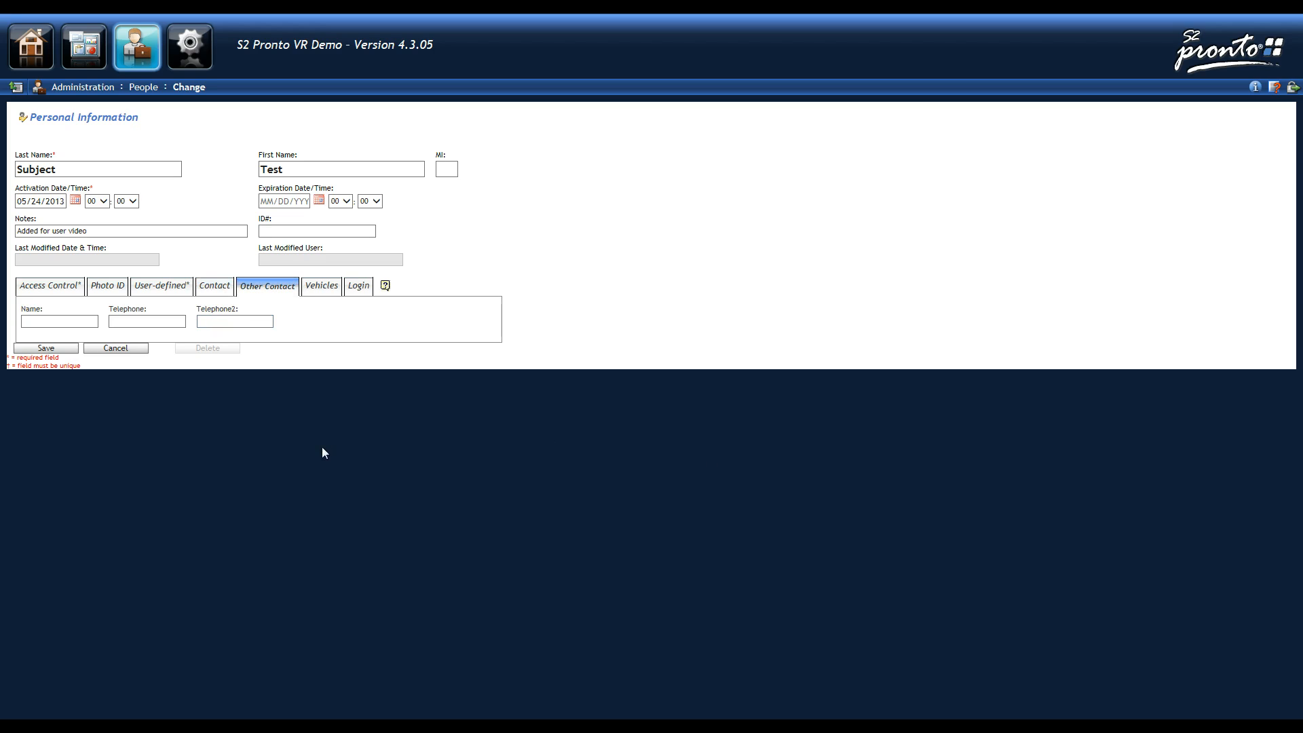
click(320, 286)
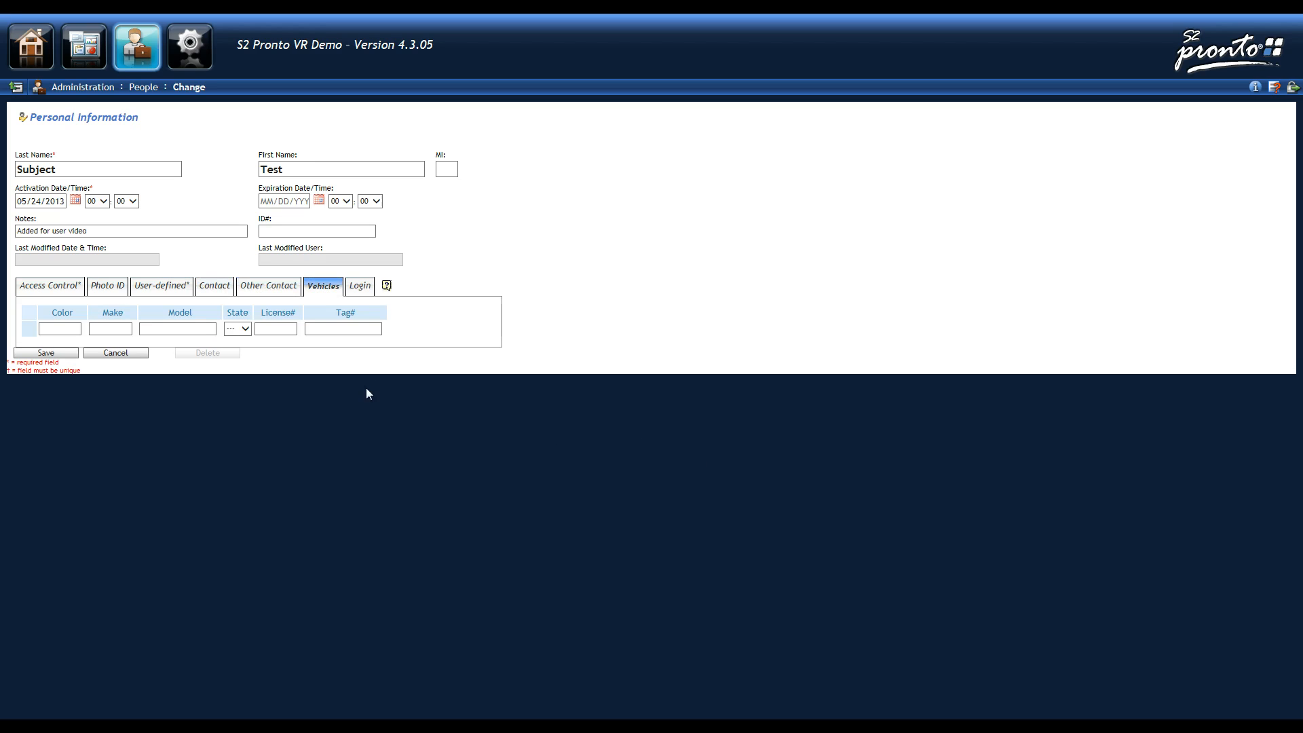
click(360, 286)
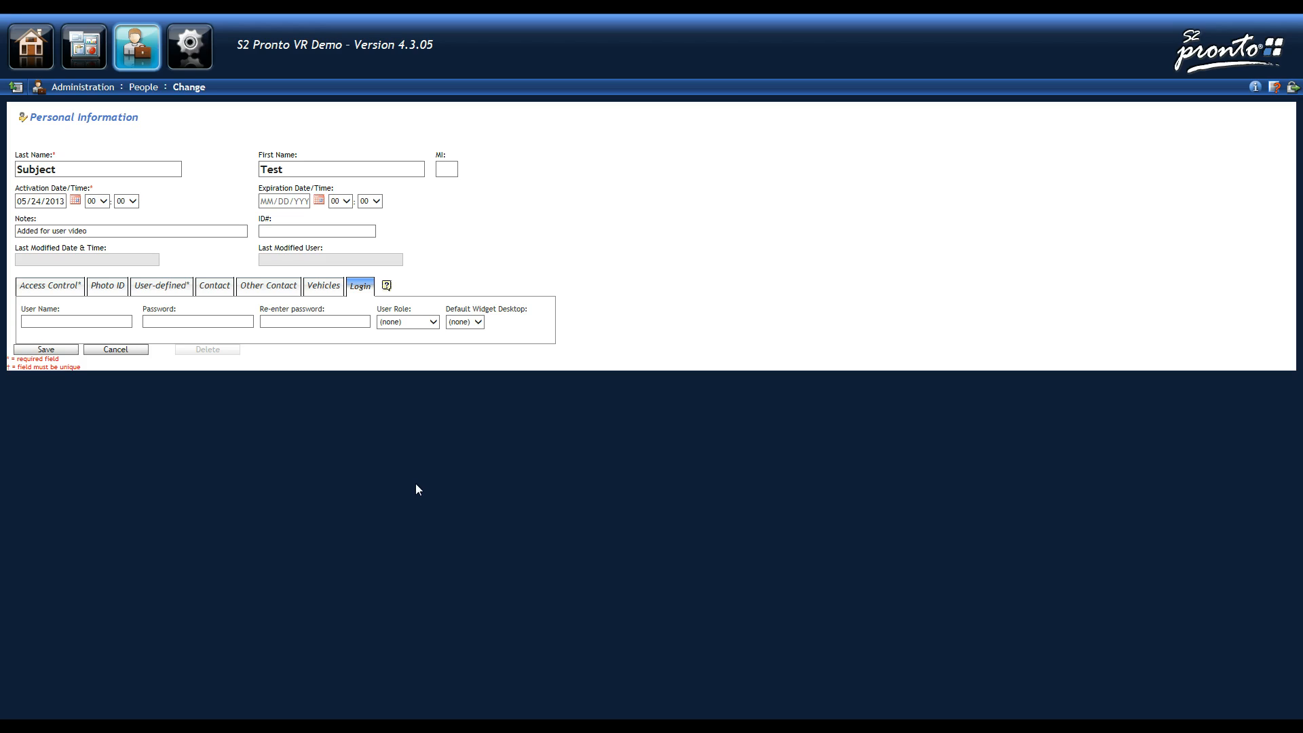
- Enter the login user name and the password twice, leaving User Role at (none)
click(102, 327)
text(testsubject)
key(Tab)
text(•••••••••••)
key(Tab)
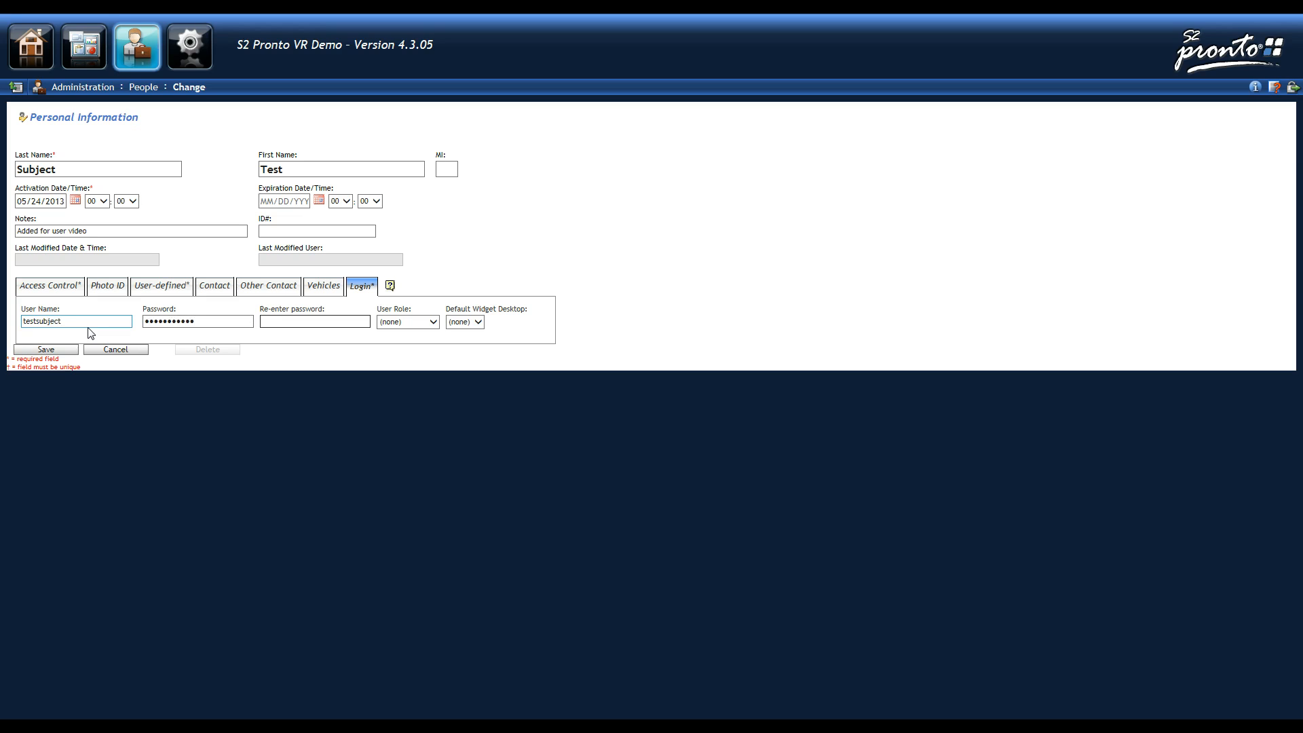
text(•••••••••••)
click(412, 326)
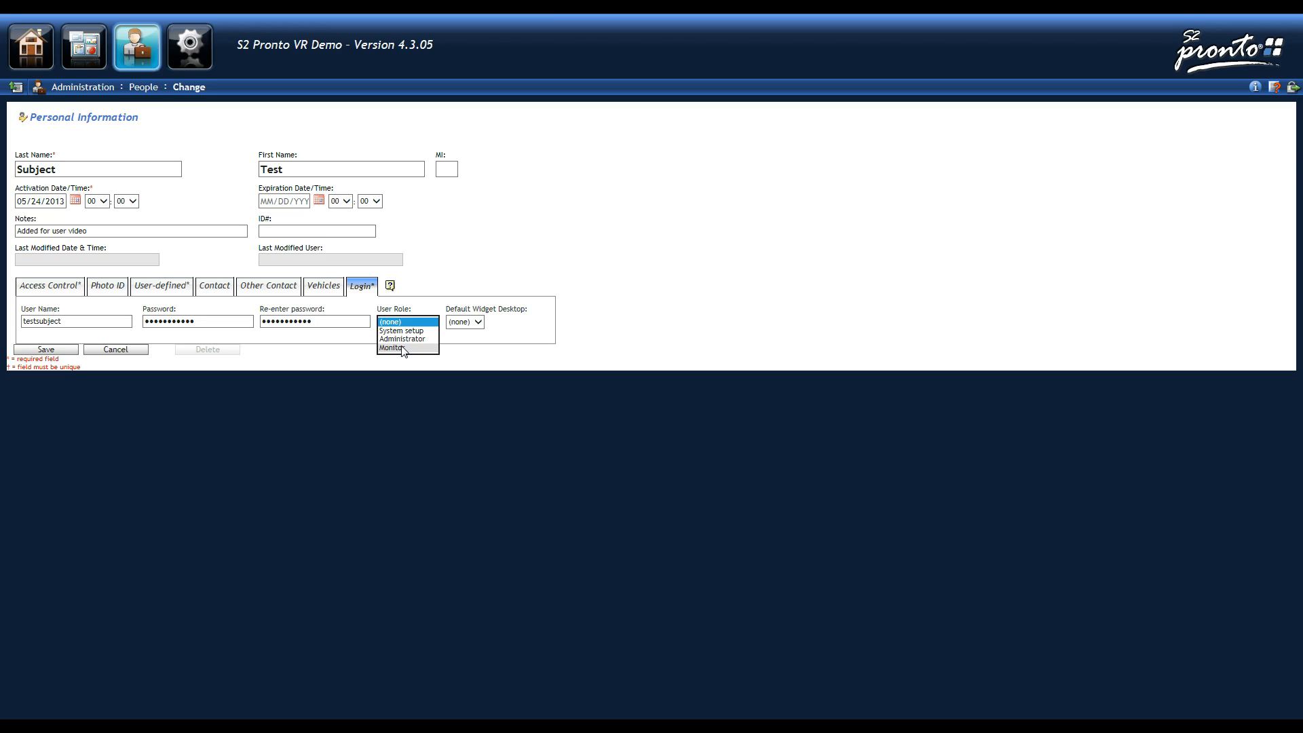
click(240, 371)
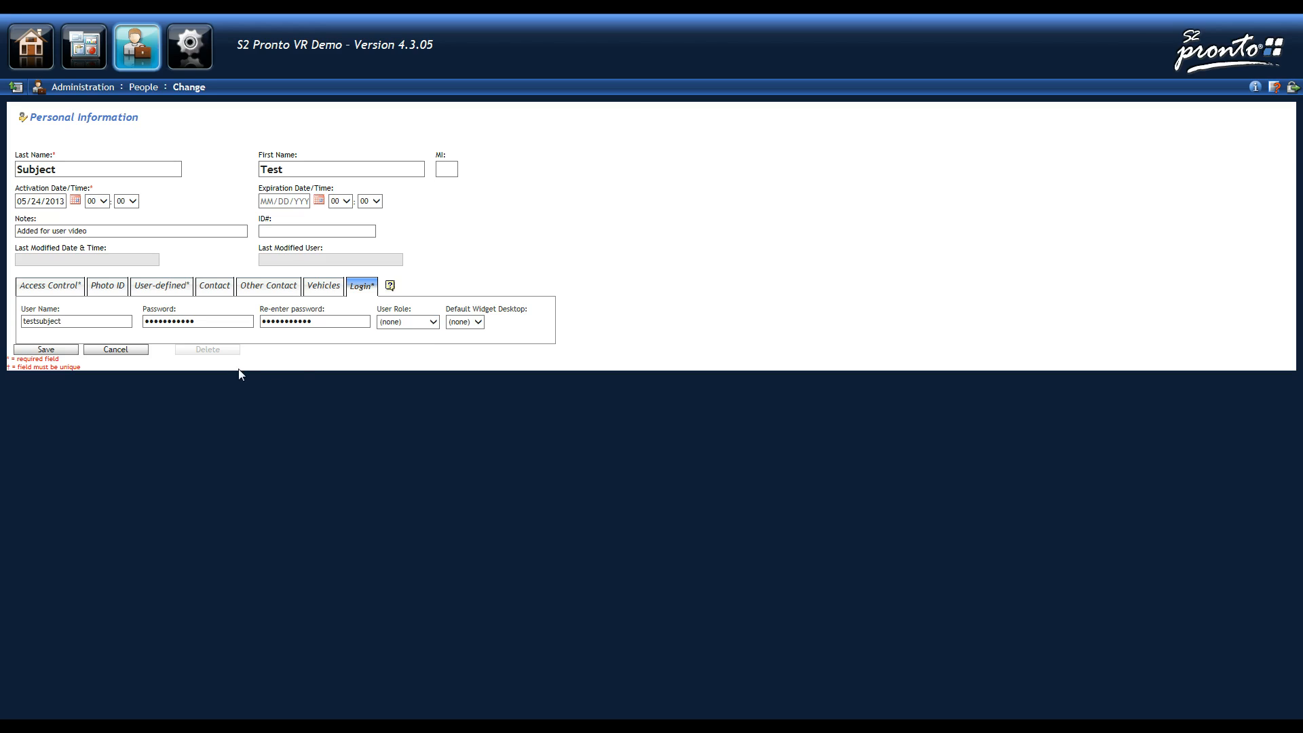
- After the missing-role warning on save, assign the login the System setup role
click(63, 352)
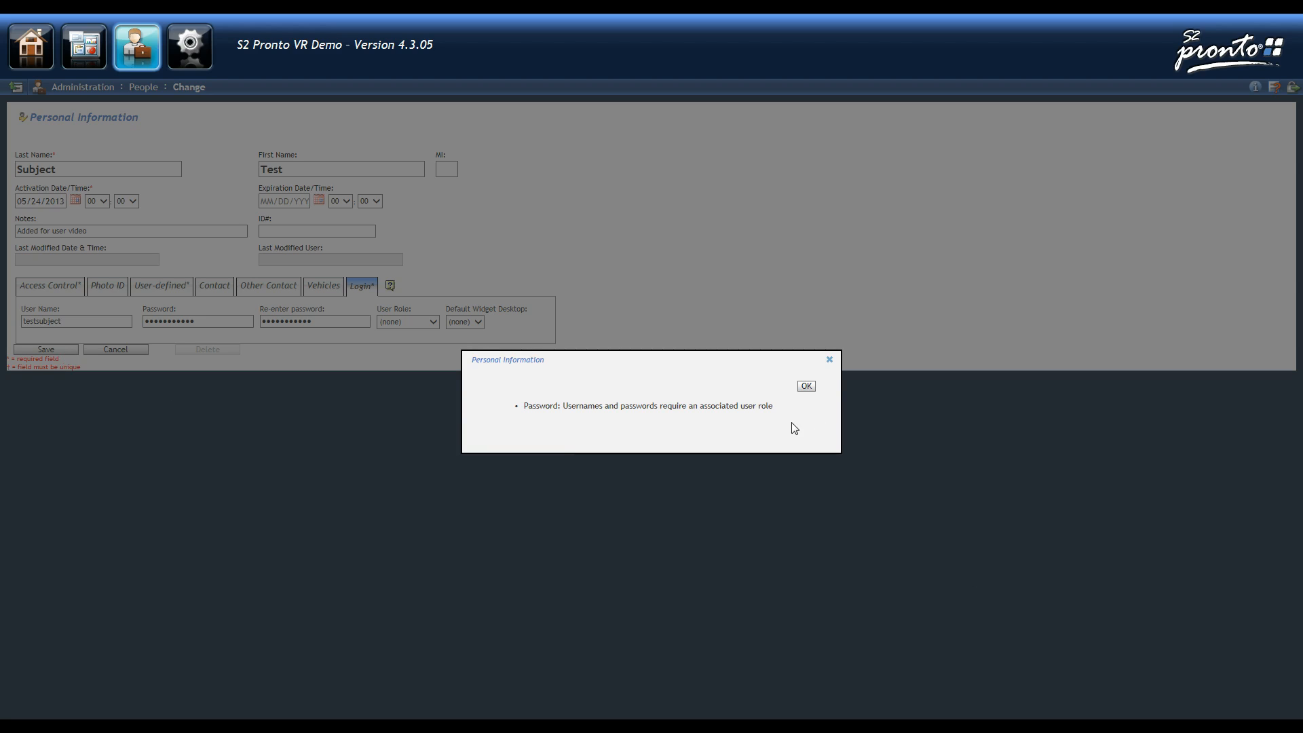
click(804, 387)
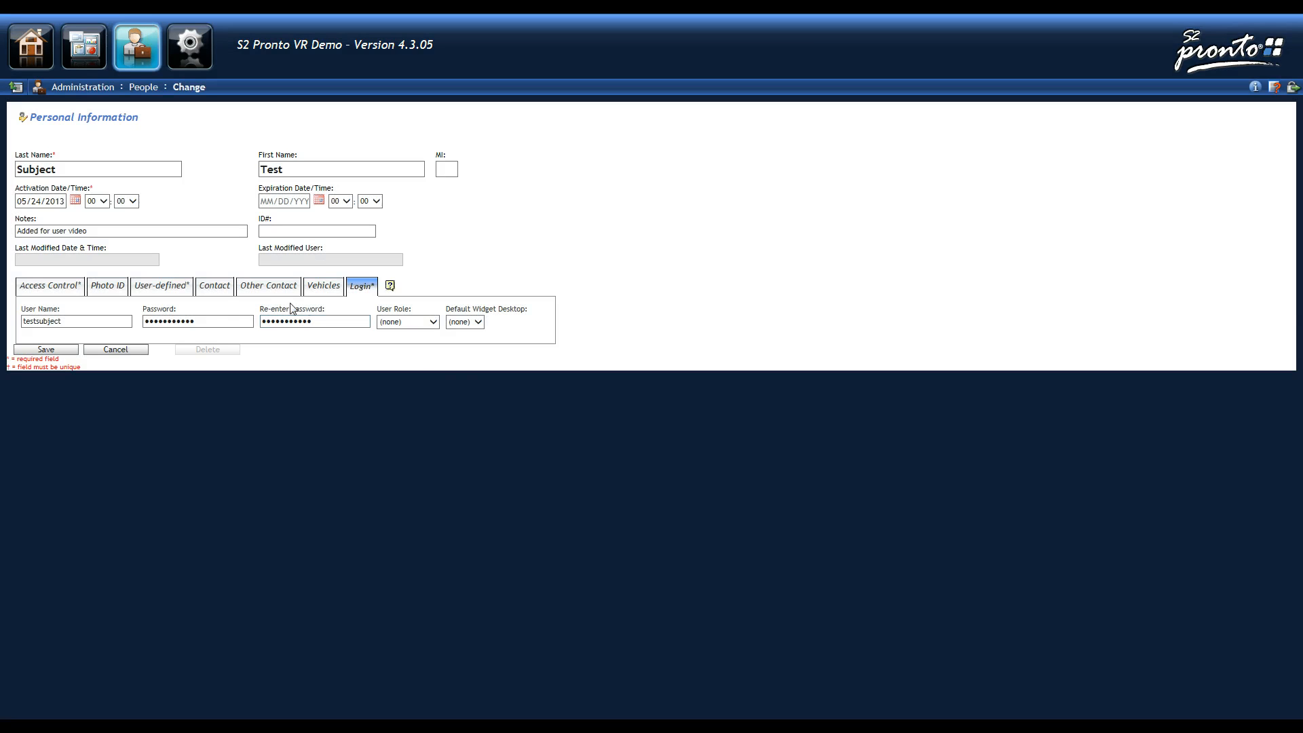
click(433, 321)
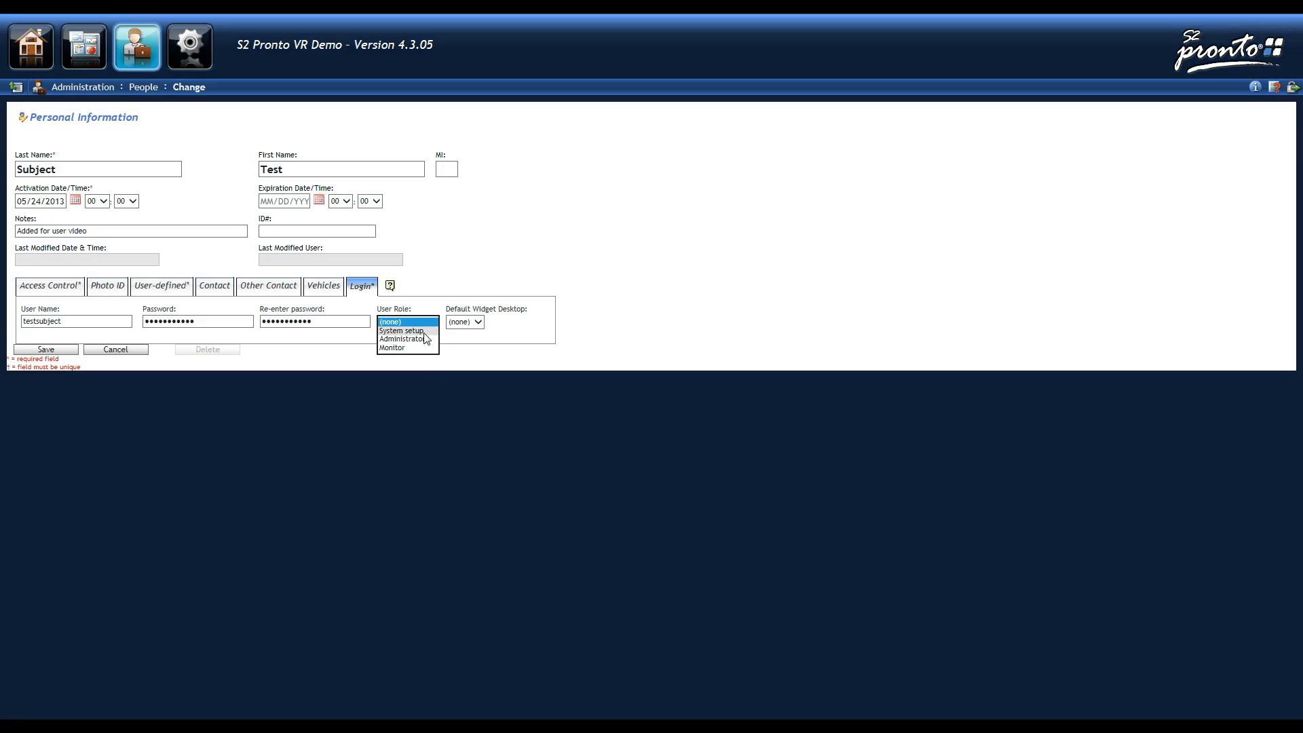
click(421, 334)
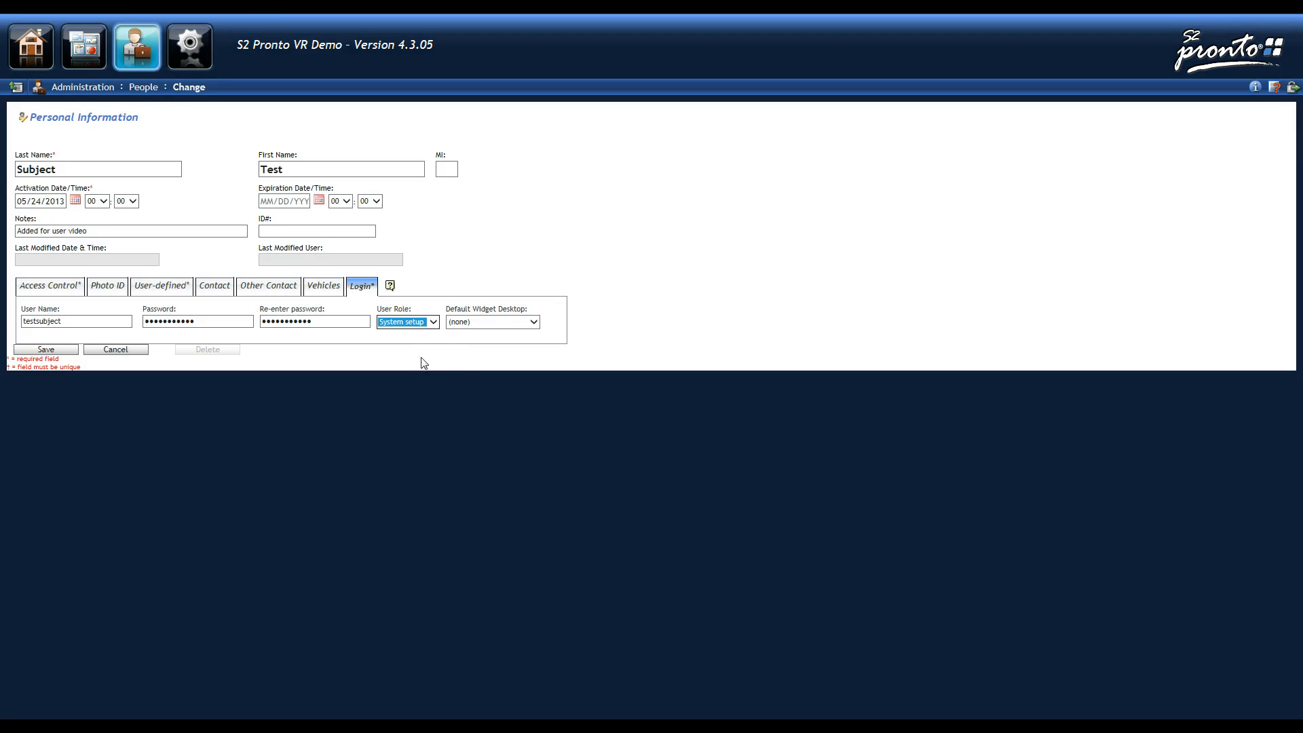
- Keep Default Widget Desktop at (none), save the person, and return to Administration
click(504, 328)
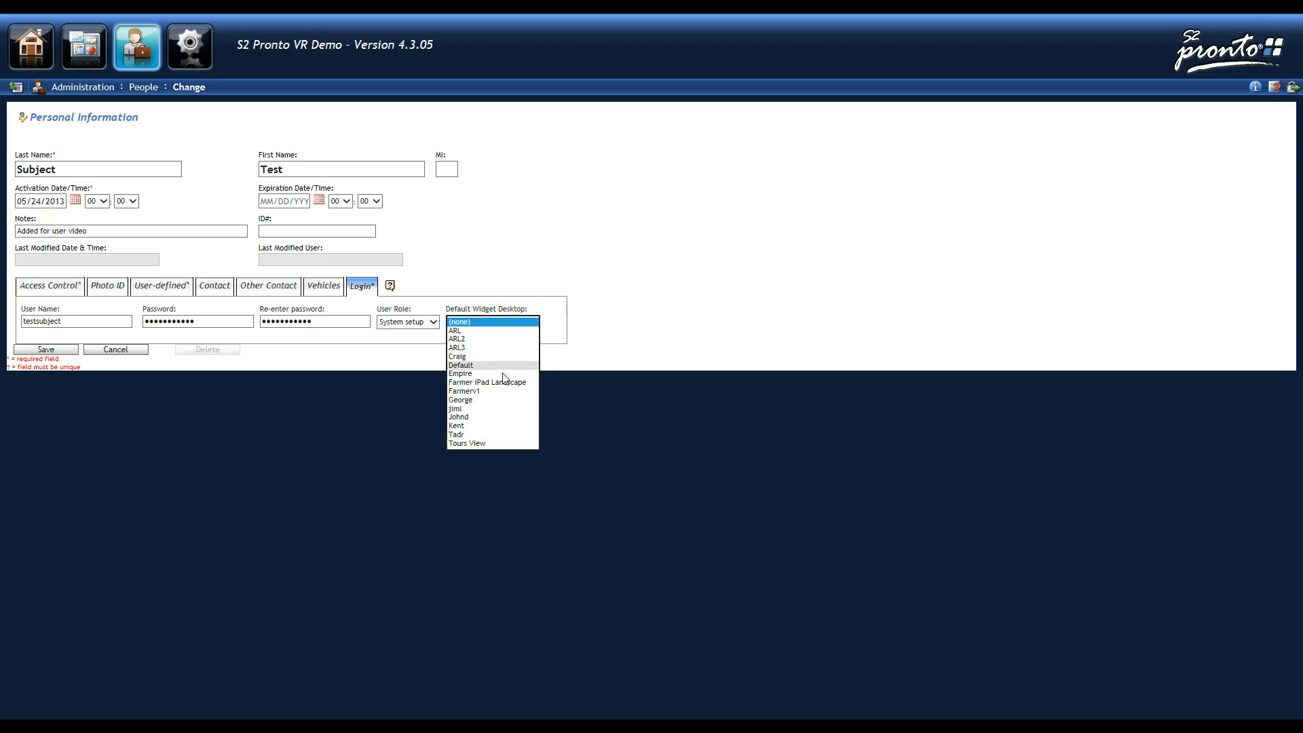
click(481, 321)
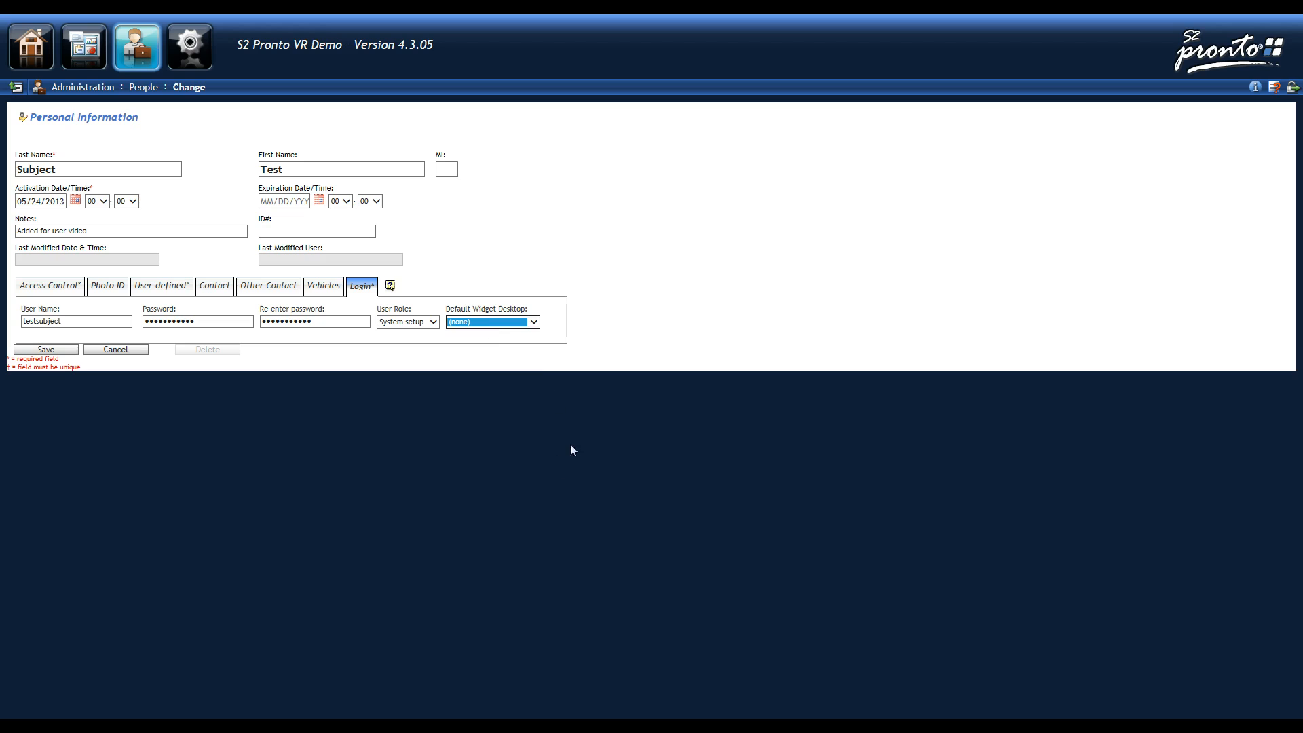
click(52, 351)
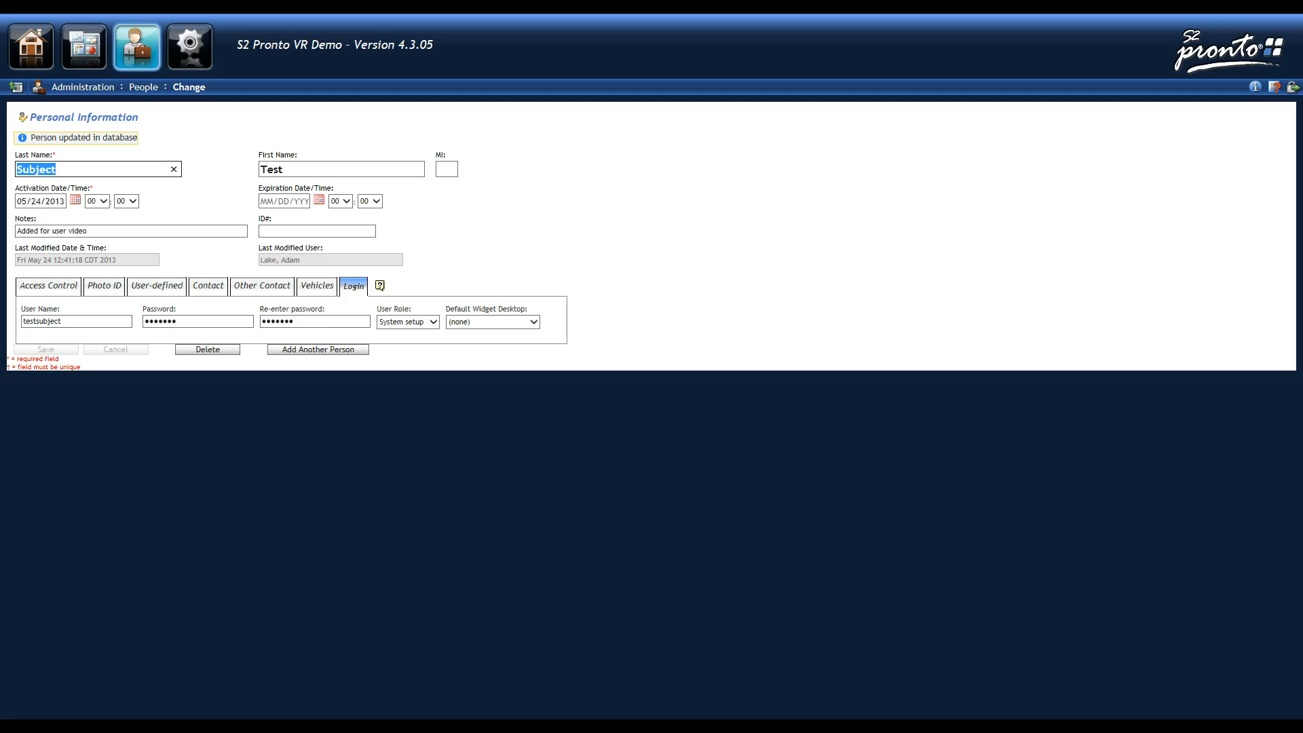
click(140, 56)
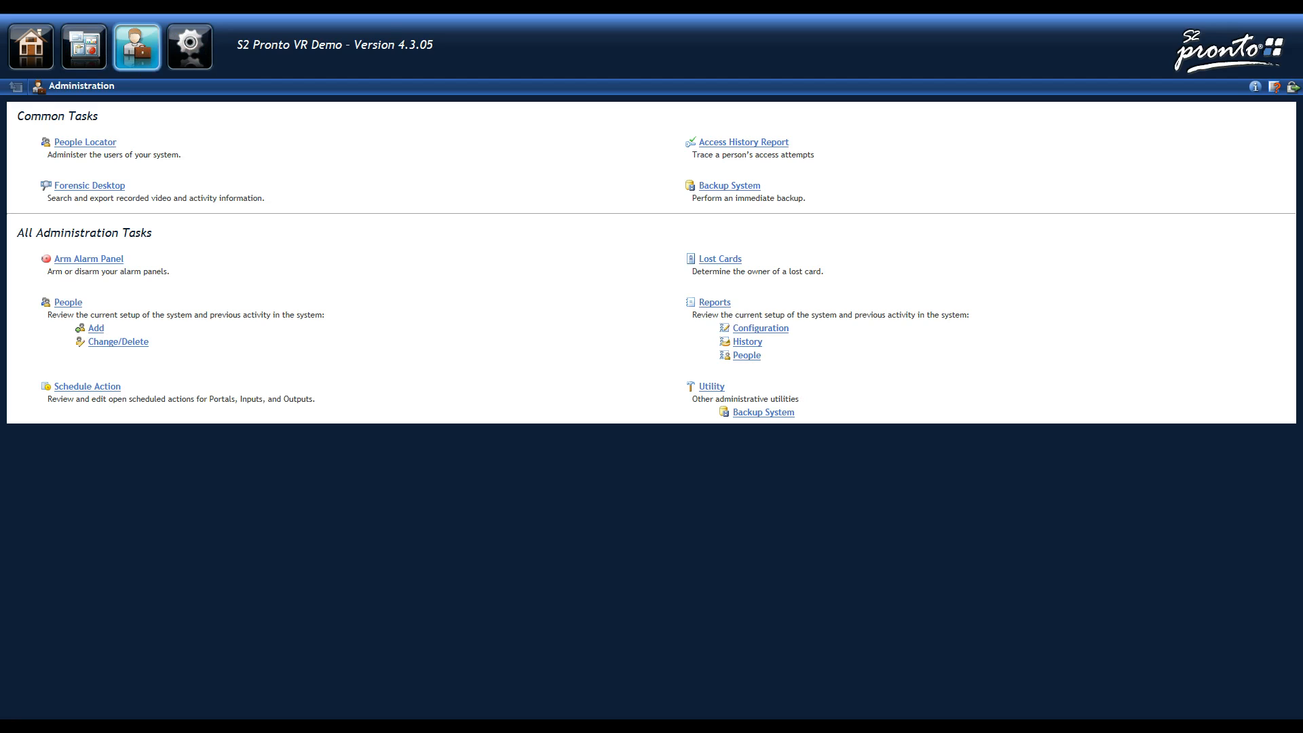
- Search People by last name 'su' and open the matching person's record
click(65, 303)
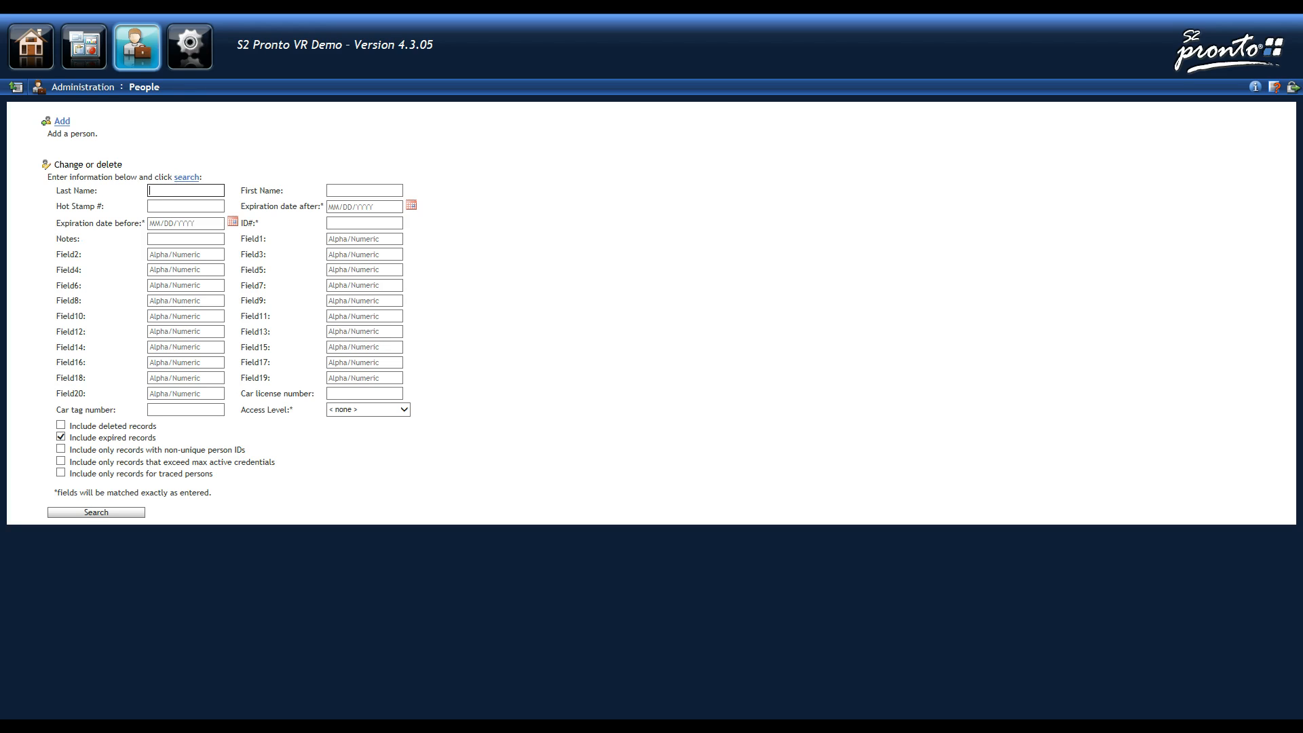
click(157, 190)
text(subject)
click(95, 512)
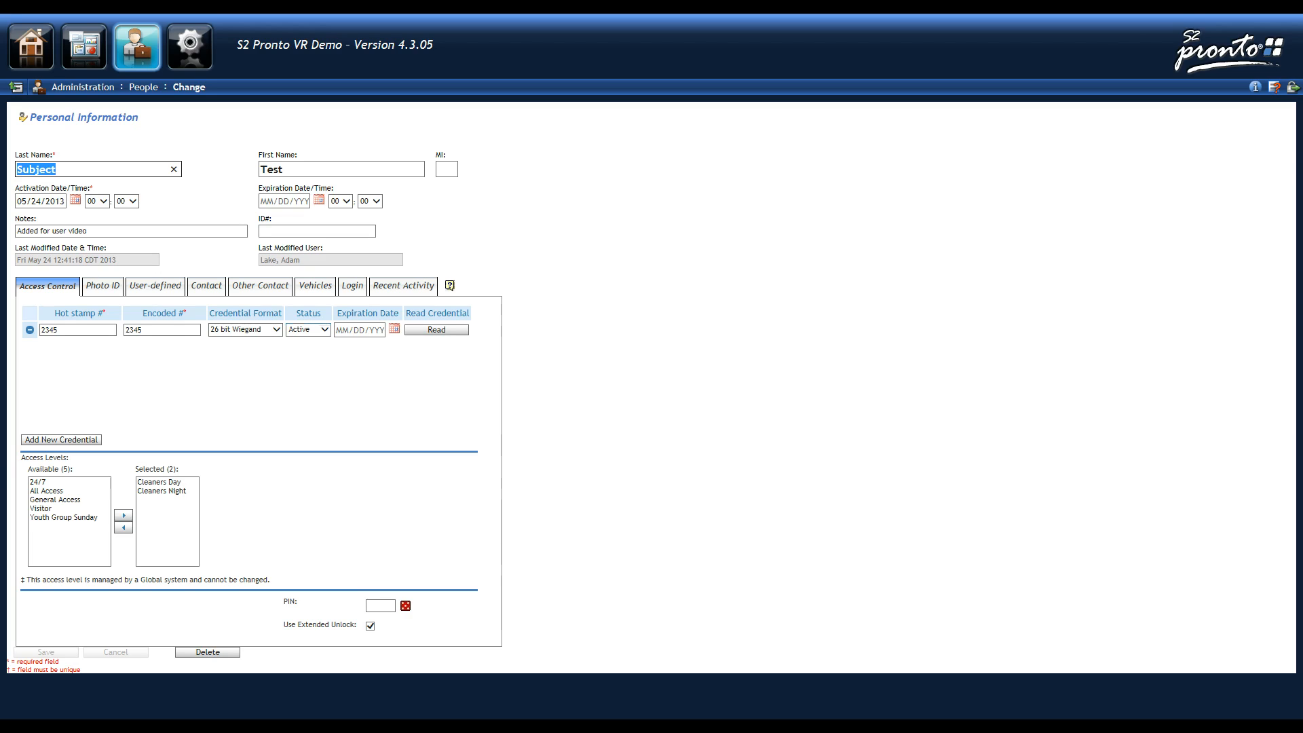
- Set credential 2345's status to Disabled, save, and view the Login details
click(319, 331)
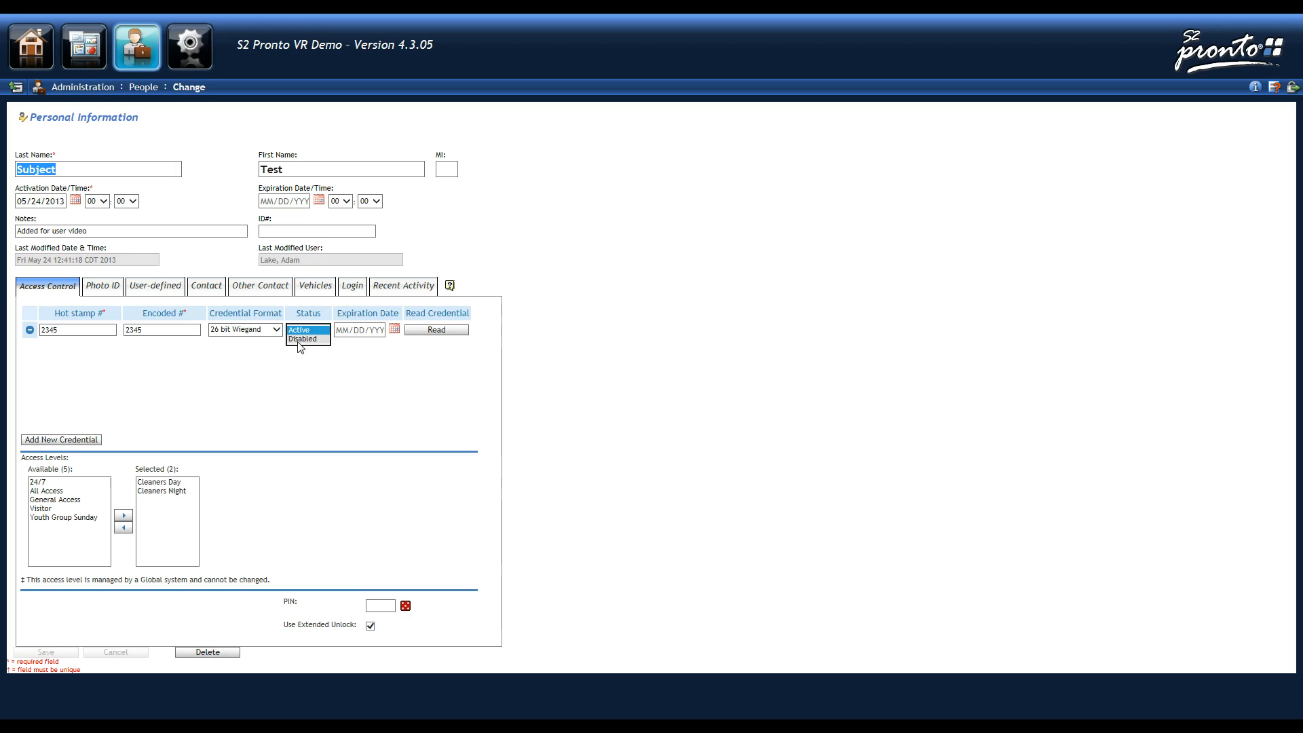
click(298, 338)
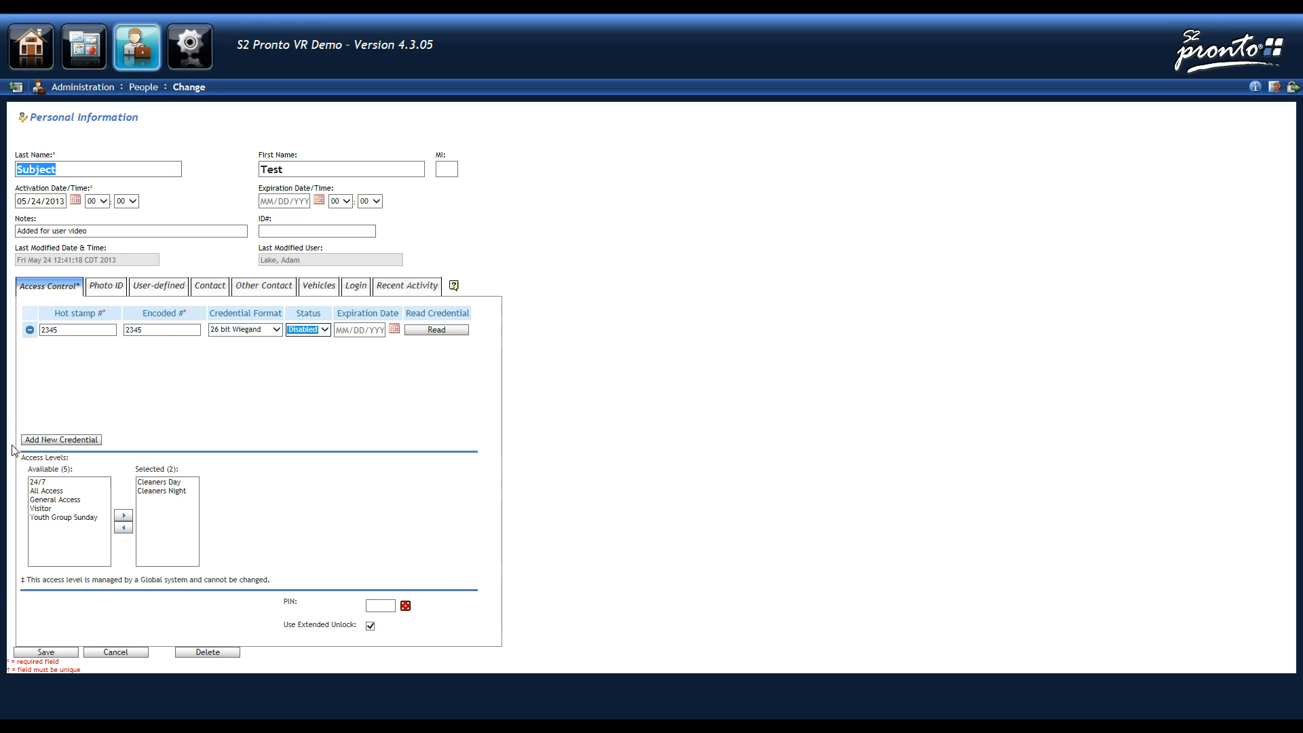
click(46, 652)
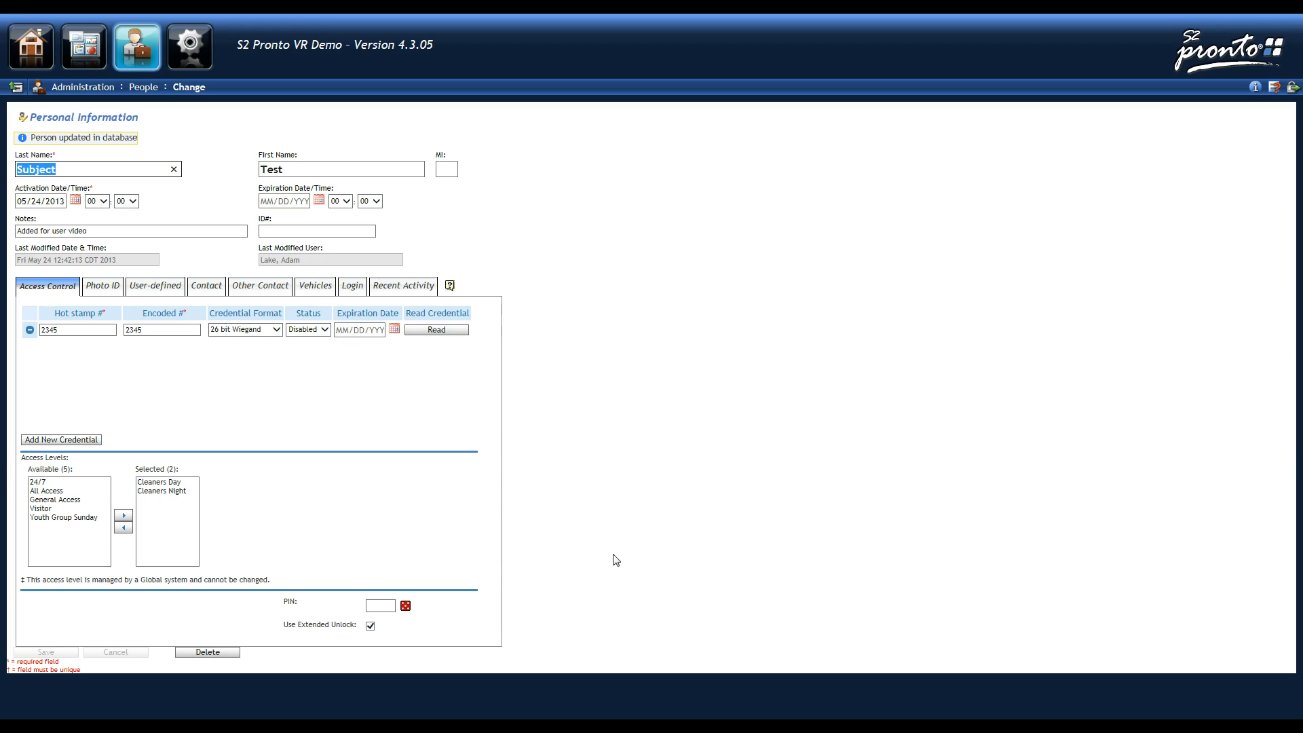
click(352, 288)
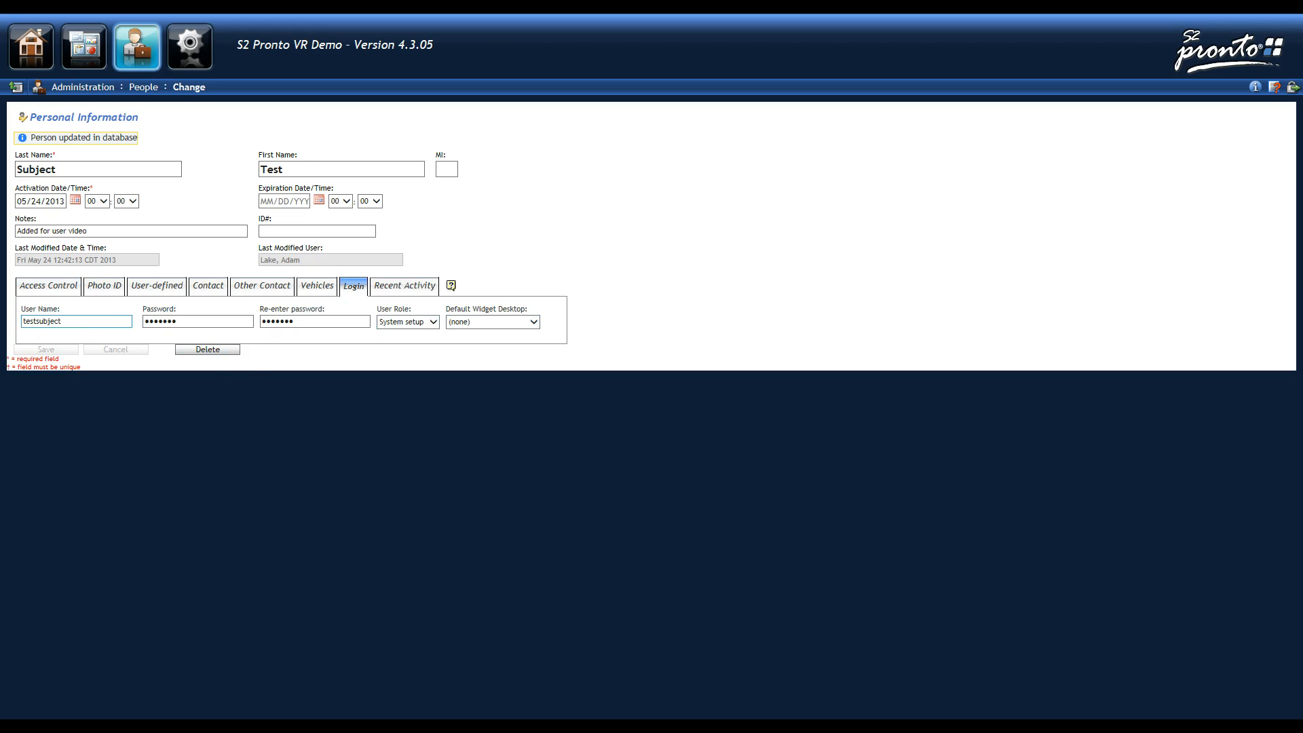
- Clear the user name, password and re-entered password fields
drag(95, 323, 6, 327)
key(BackSpace)
key(Tab)
key(BackSpace)
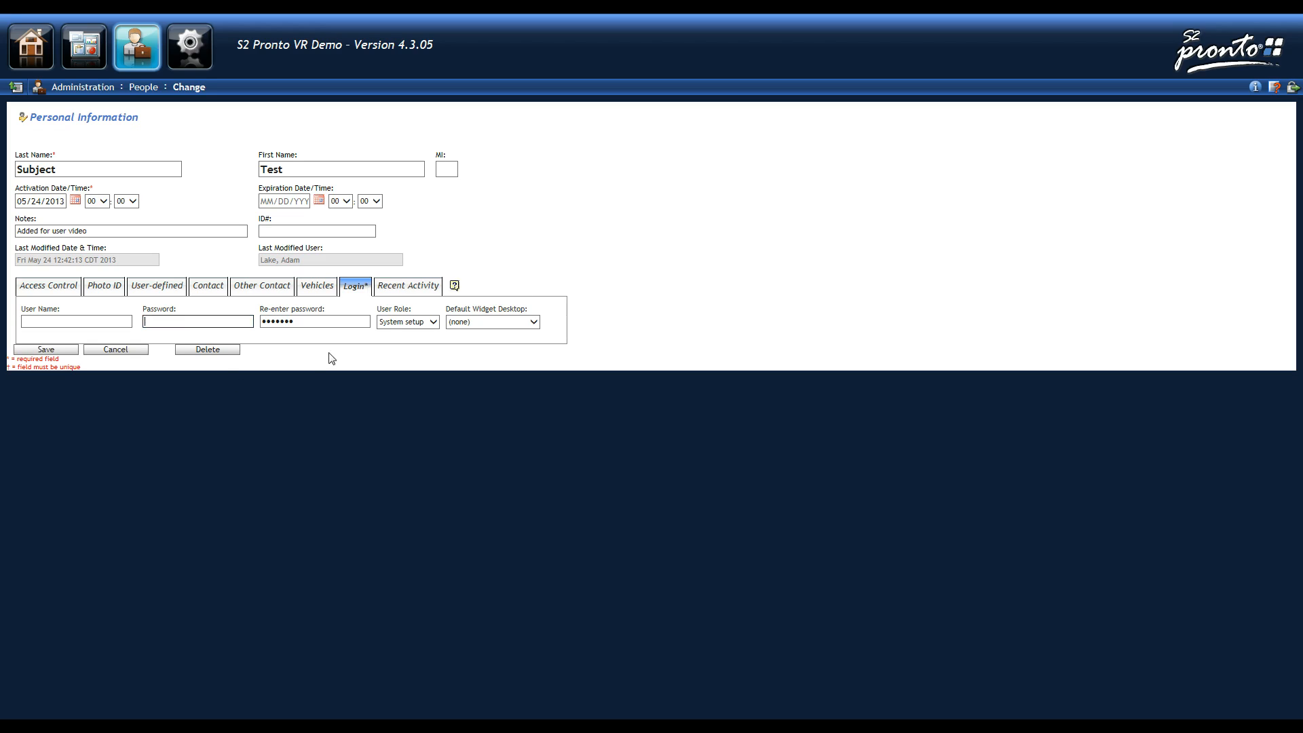
key(Tab)
key(BackSpace)
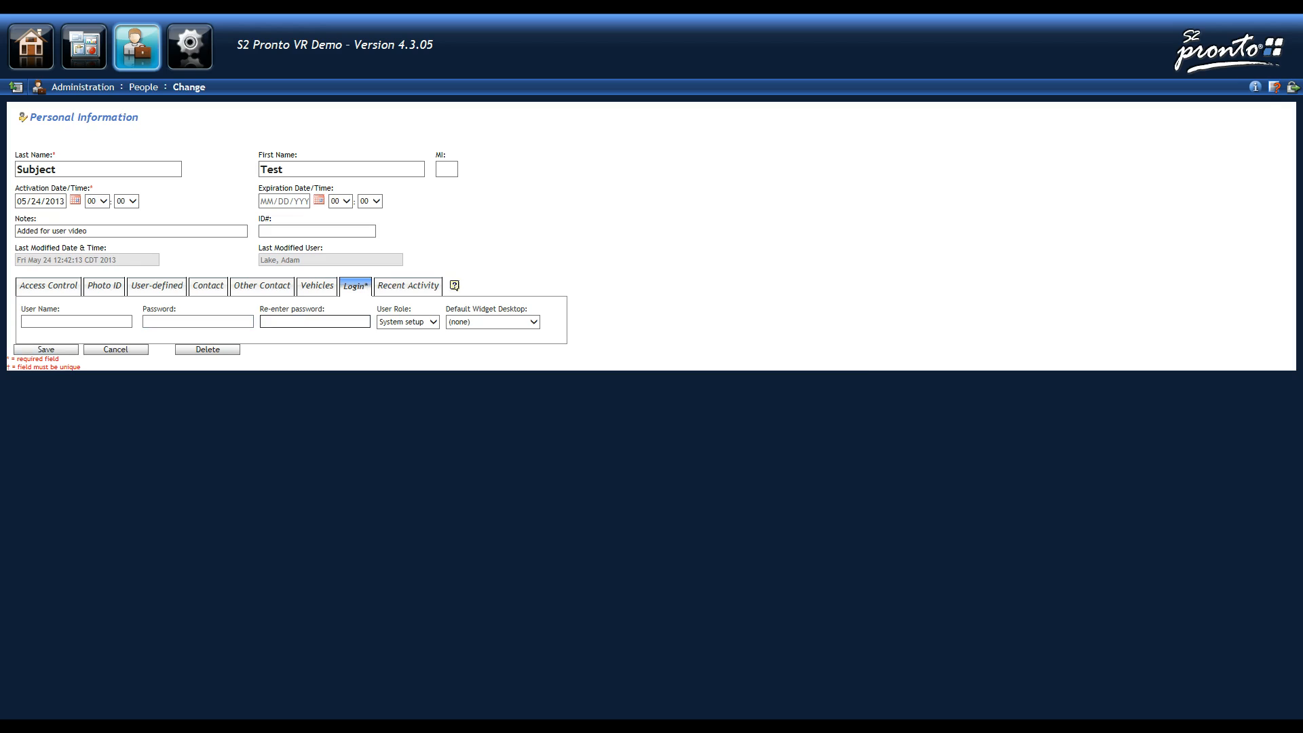
- Set User Role to (none), save the record, and confirm the login is removed
click(48, 349)
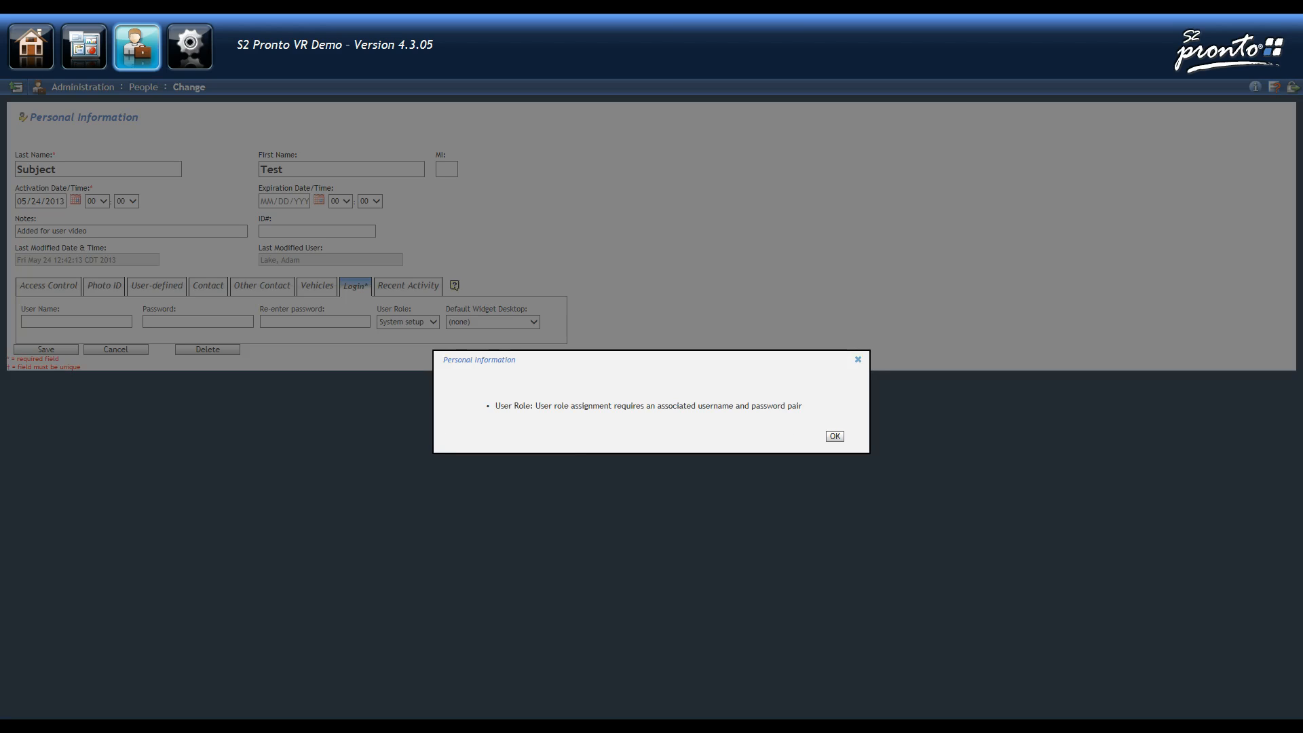
click(835, 436)
click(428, 323)
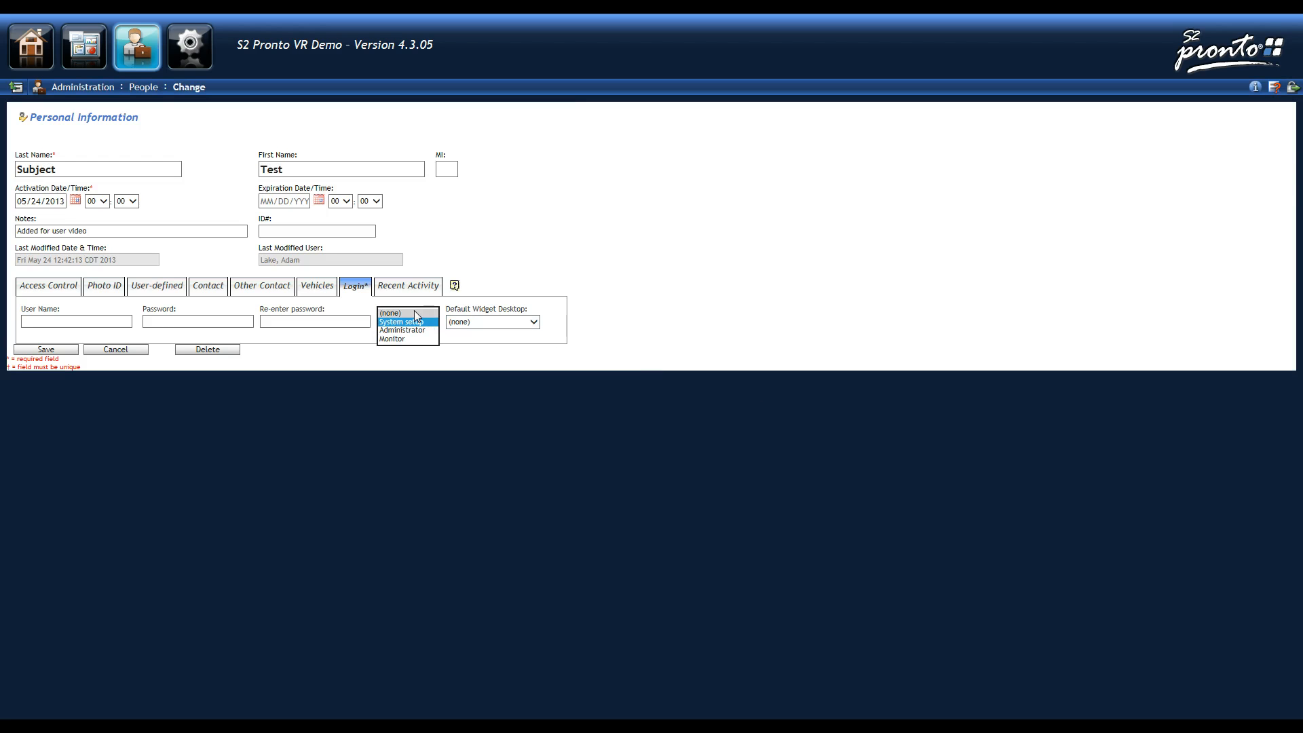
click(429, 323)
click(42, 350)
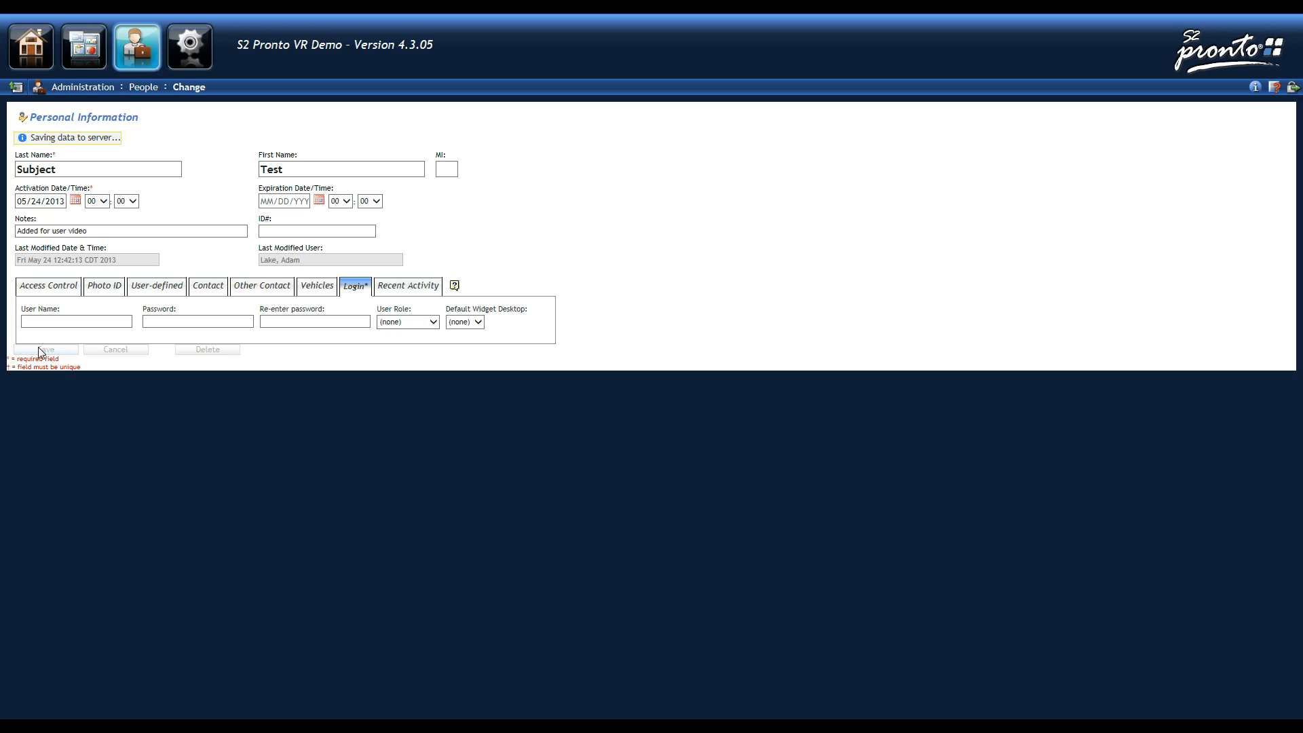
click(46, 286)
click(353, 285)
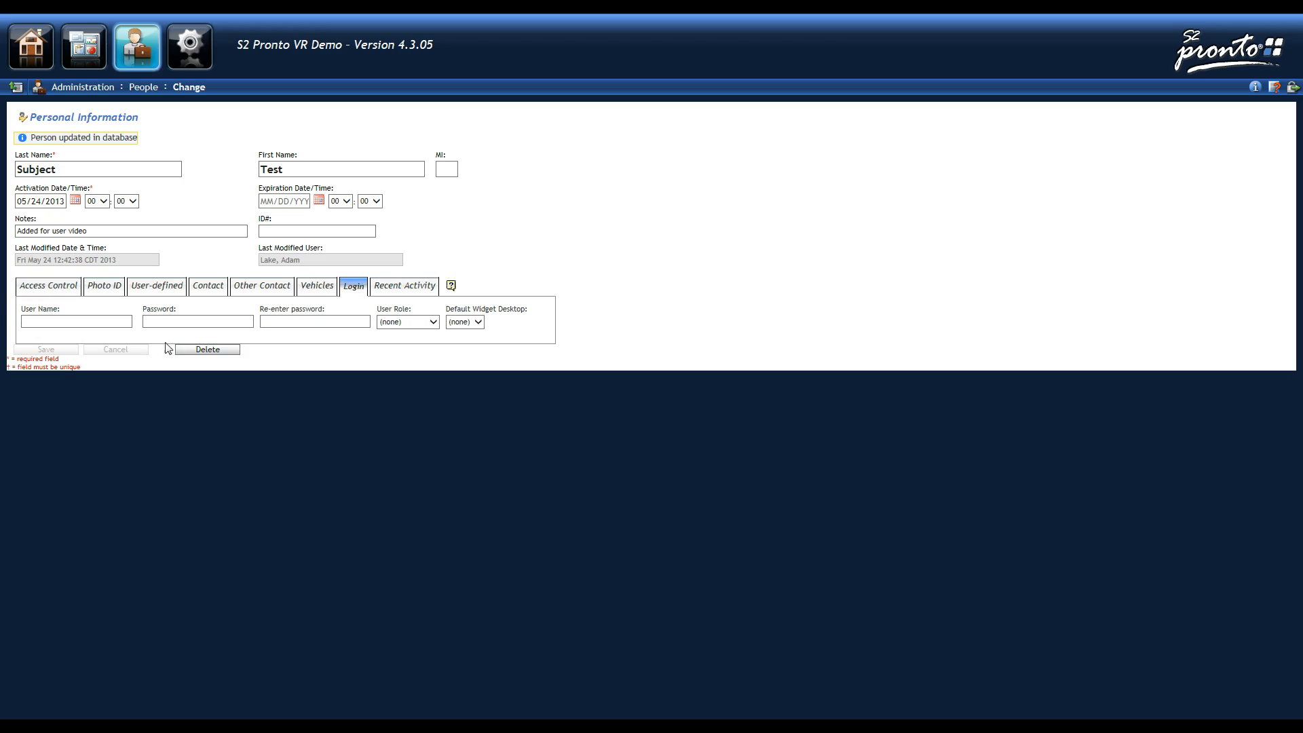